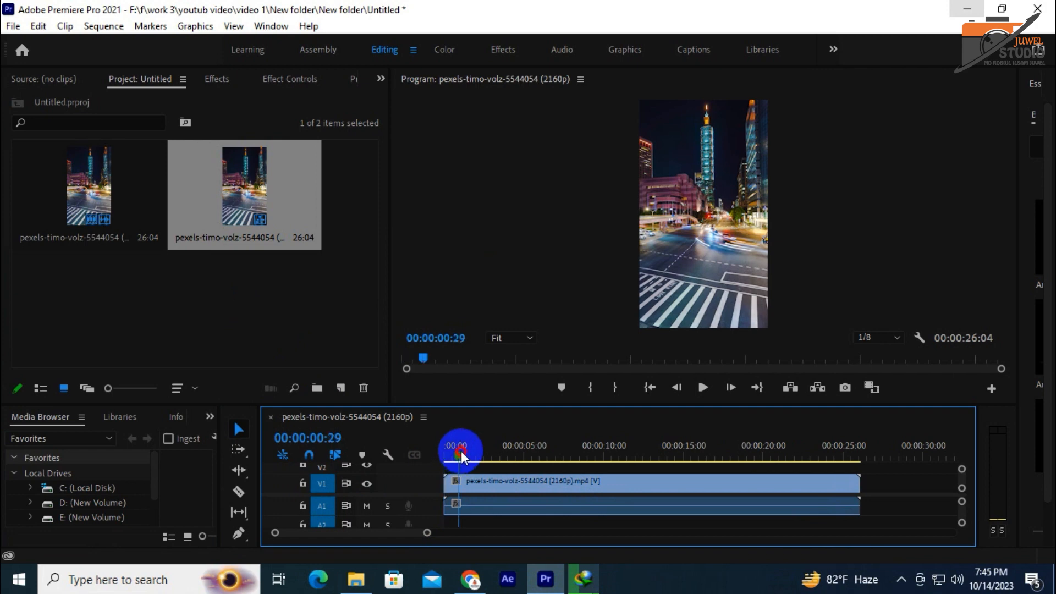
Cut the clip on V1 at 00:00:10:07 with the Razor tool and delete everything after the cut
{"action": "left_click_drag", "start_coordinate": [487, 454], "coordinate": [607, 453]}
{"action": "key", "text": "c"}
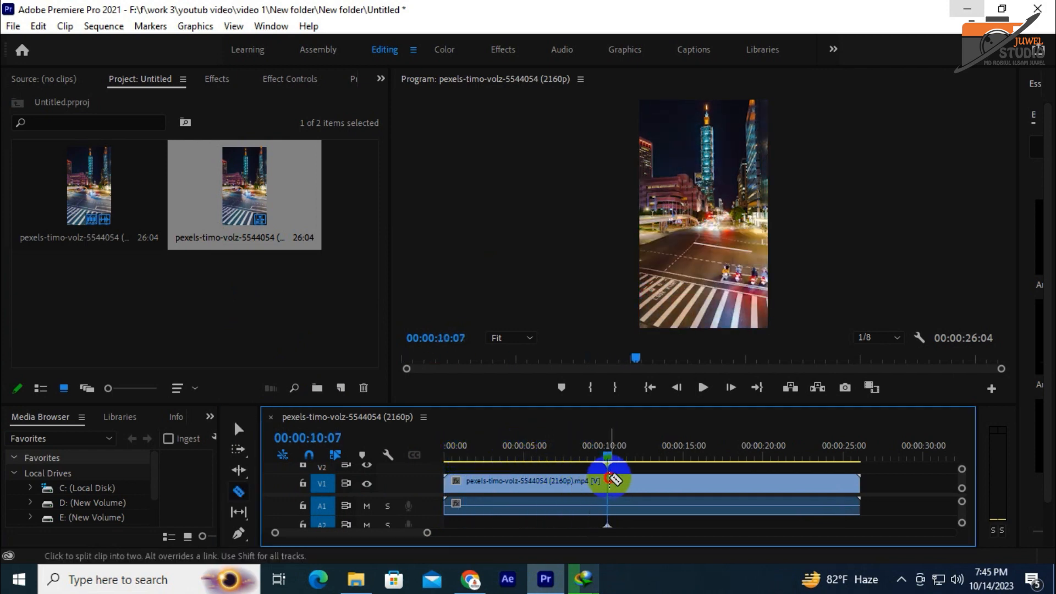
{"action": "left_click", "coordinate": [607, 482]}
{"action": "left_click", "coordinate": [233, 426]}
{"action": "left_click", "coordinate": [687, 484]}
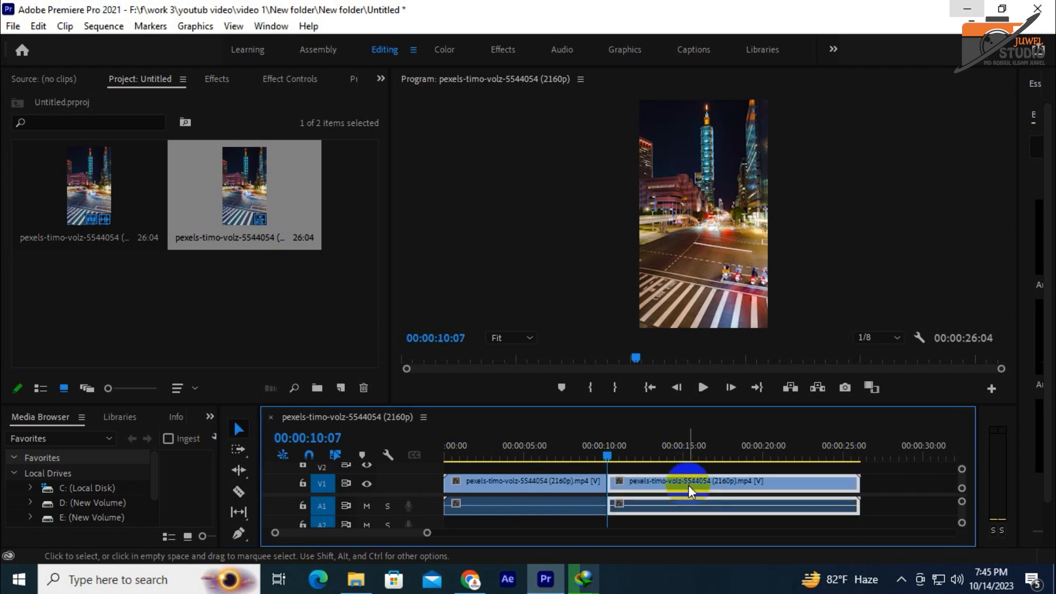
{"action": "key", "text": "Delete"}
Split the remaining clip at 00:00:04:28 and return to the Selection tool
{"action": "left_click_drag", "start_coordinate": [596, 440], "coordinate": [471, 441]}
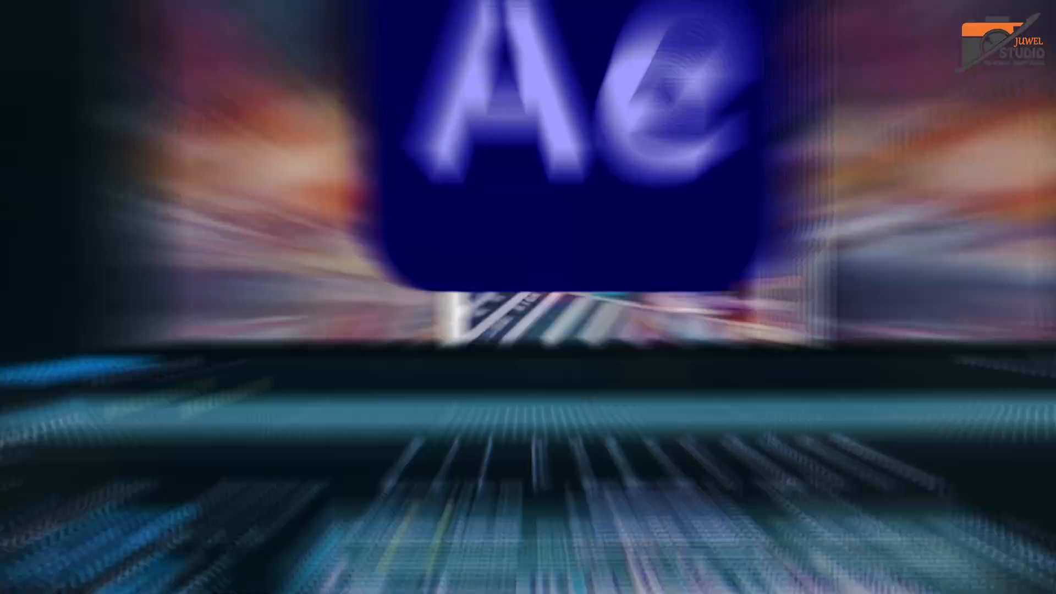
{"action": "left_click", "coordinate": [239, 491]}
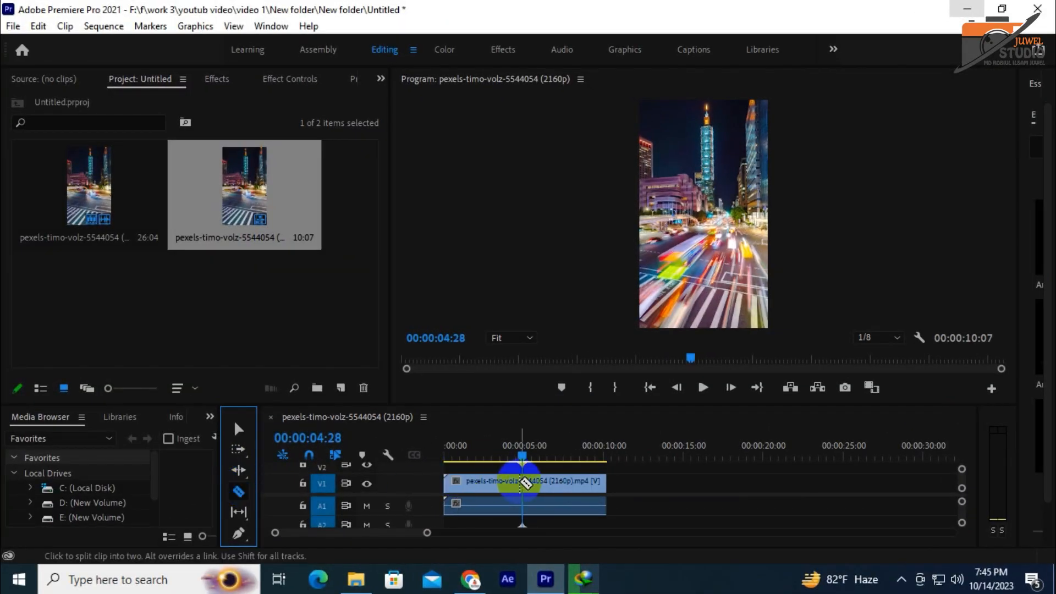
{"action": "left_click", "coordinate": [524, 482]}
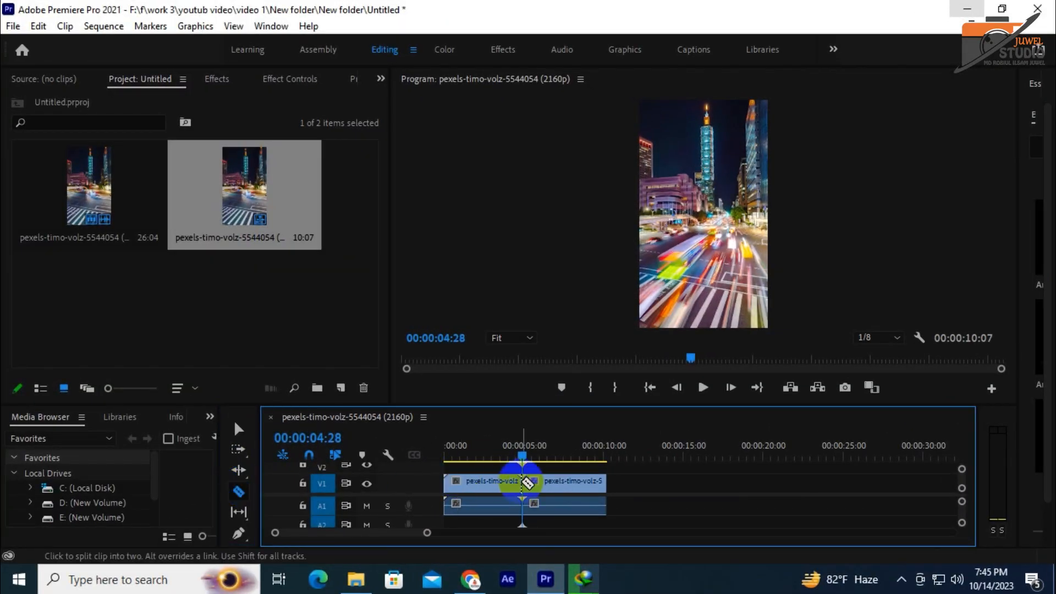
{"action": "left_click", "coordinate": [238, 428]}
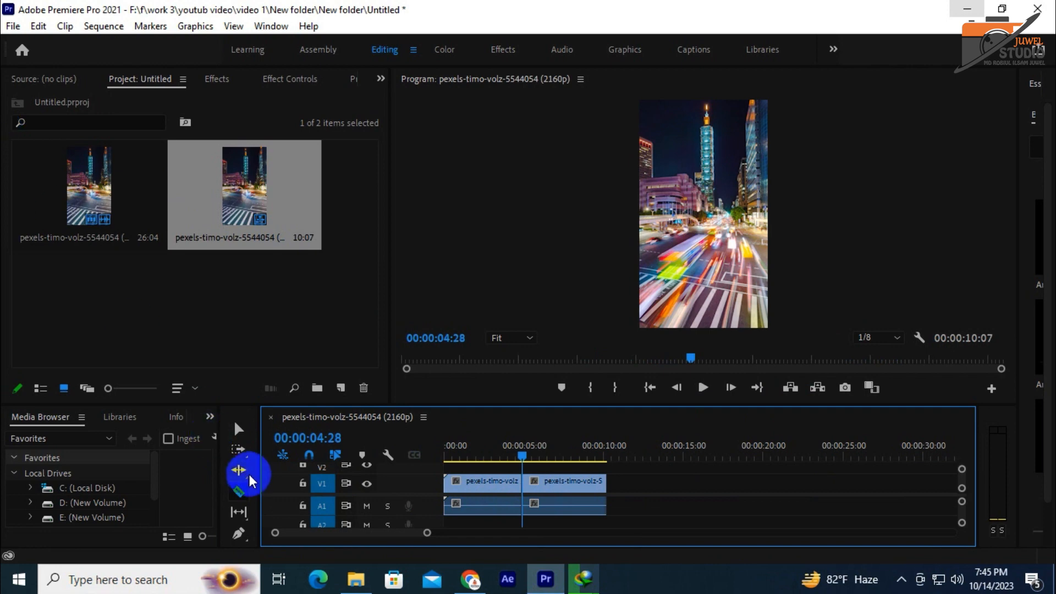
Replace the first clip segment with an After Effects composition, saving the project as Untitled Project in the aae folder
{"action": "left_click", "coordinate": [492, 487]}
{"action": "right_click", "coordinate": [492, 487]}
{"action": "left_click", "coordinate": [599, 182]}
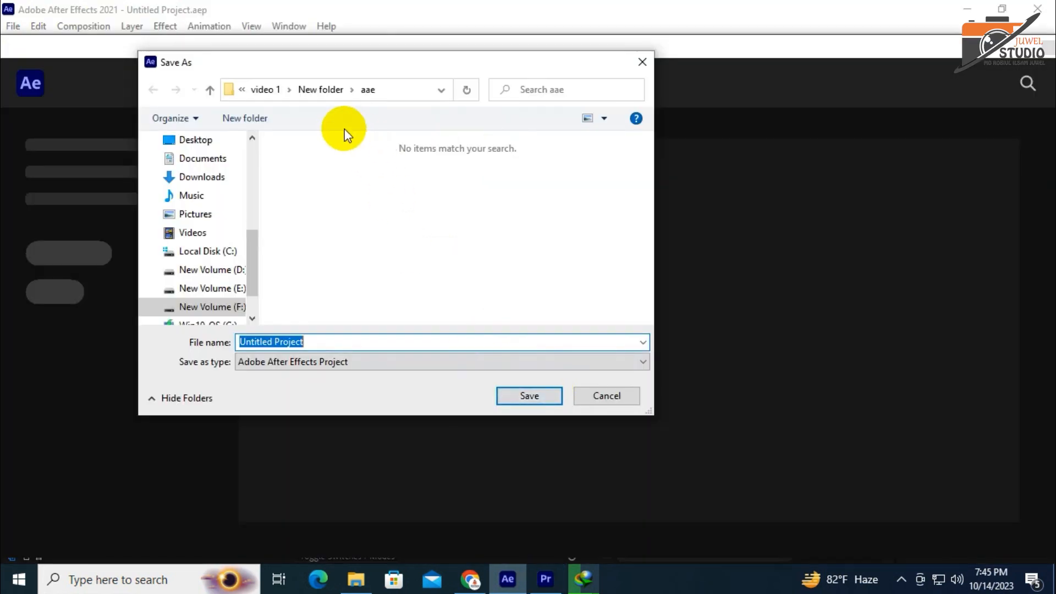
{"action": "left_click", "coordinate": [528, 399]}
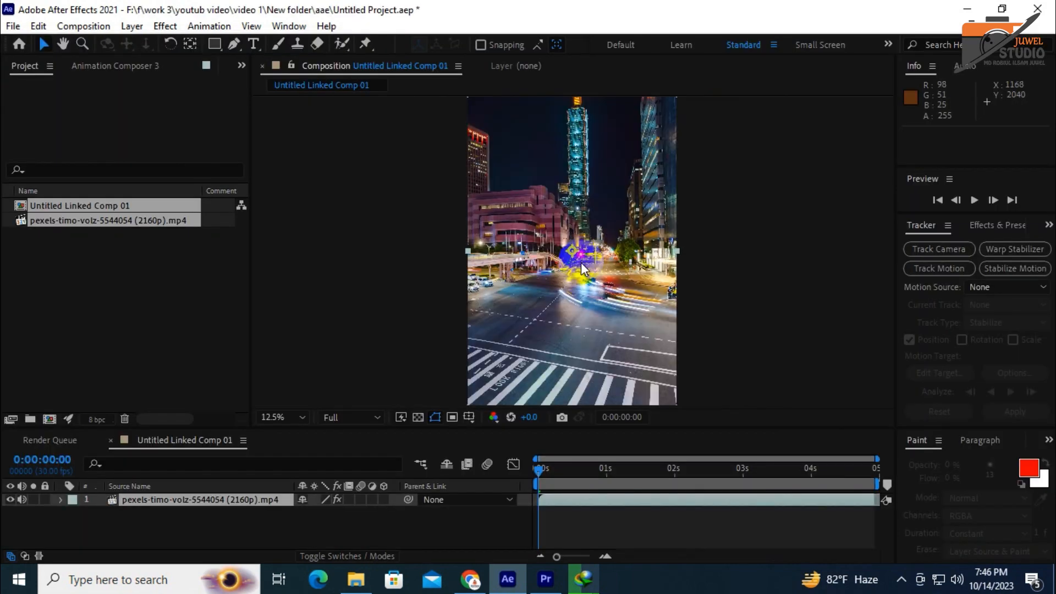
Scrub through the linked composition, switch back to Premiere Pro and export the frame at 00:00:04:28 as a PNG still
{"action": "left_click_drag", "start_coordinate": [582, 476], "coordinate": [813, 479]}
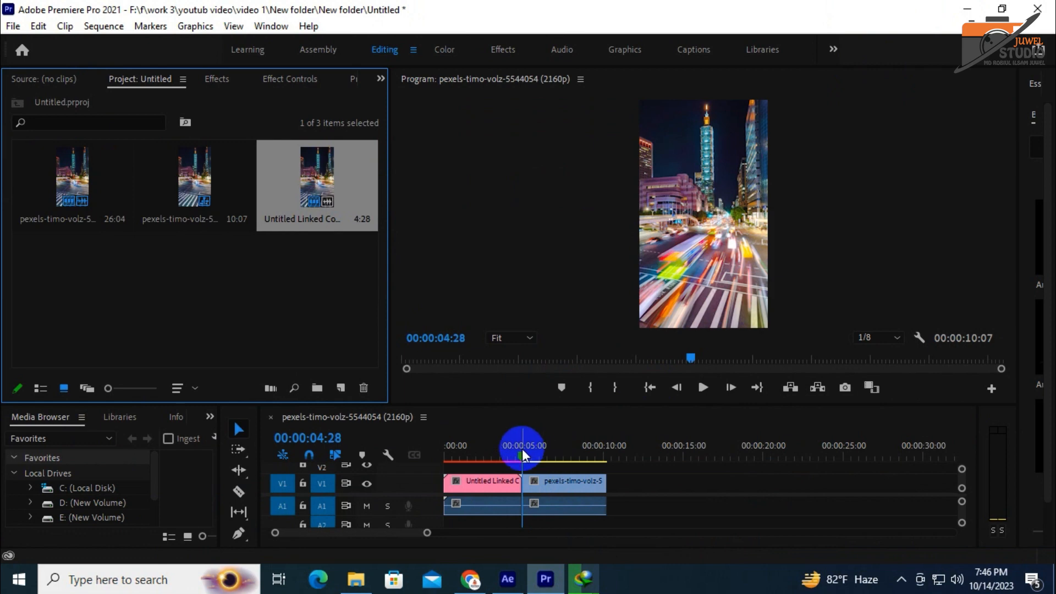
{"action": "left_click", "coordinate": [844, 387]}
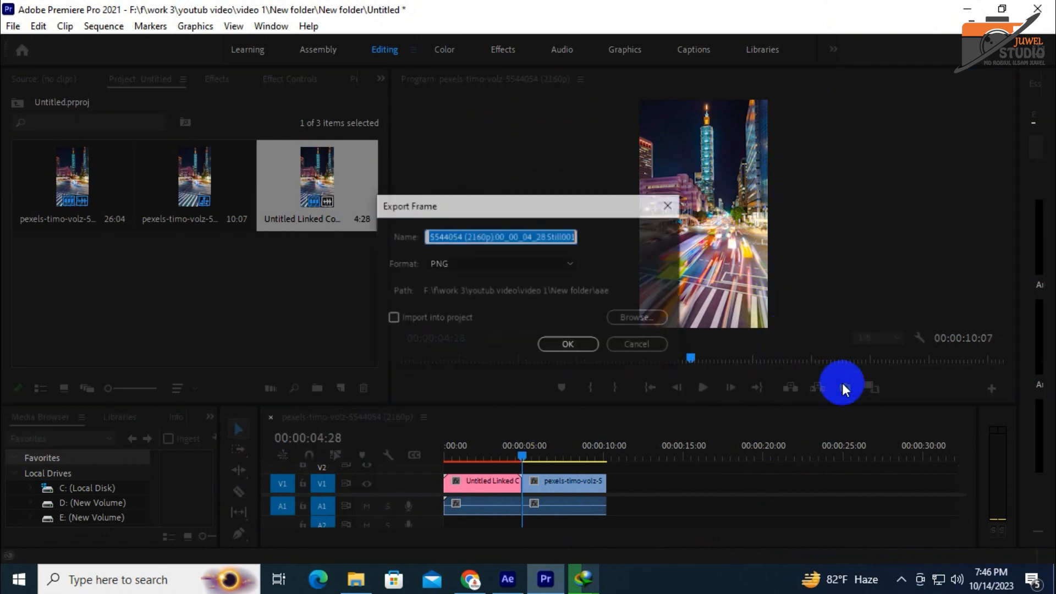
{"action": "left_click", "coordinate": [568, 345]}
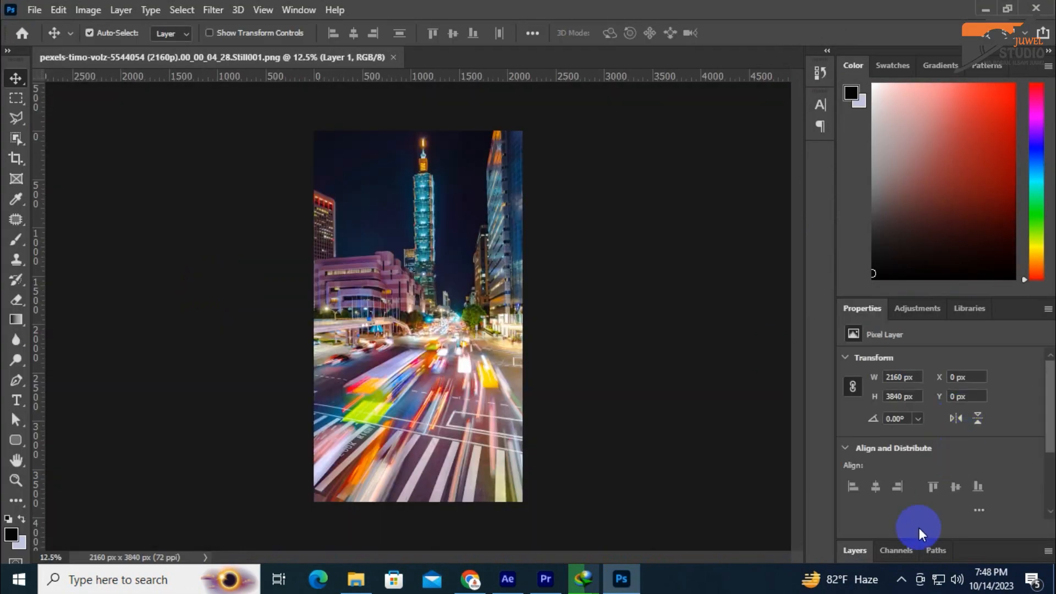
In Photoshop, duplicate Layer 1, hide the original, and mask the copy to the tower selection
{"action": "left_click", "coordinate": [854, 551]}
{"action": "left_click_drag", "start_coordinate": [974, 470], "coordinate": [1009, 554]}
{"action": "left_click", "coordinate": [849, 491]}
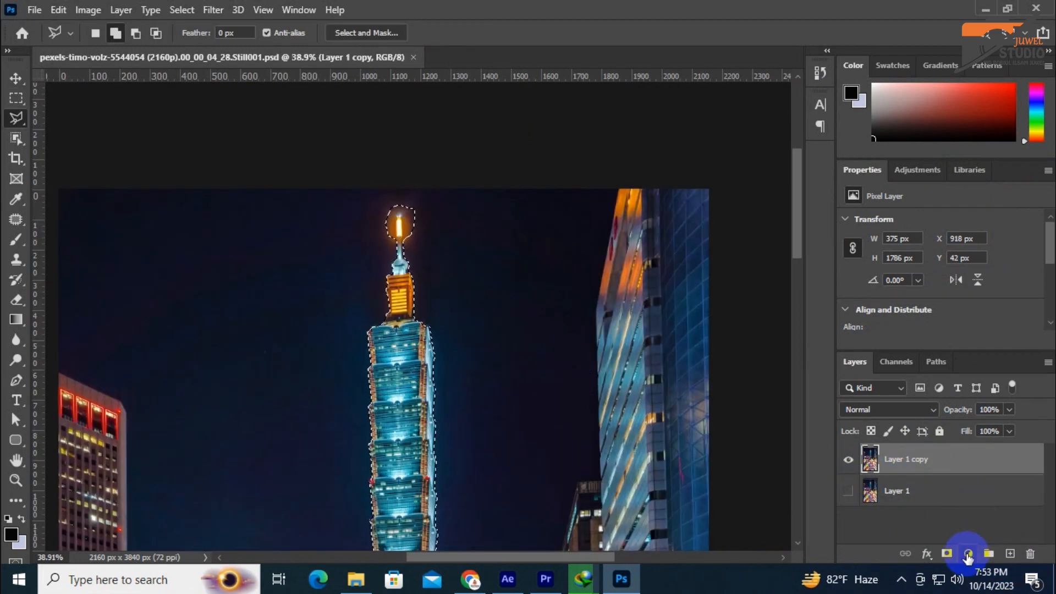
{"action": "left_click", "coordinate": [947, 553]}
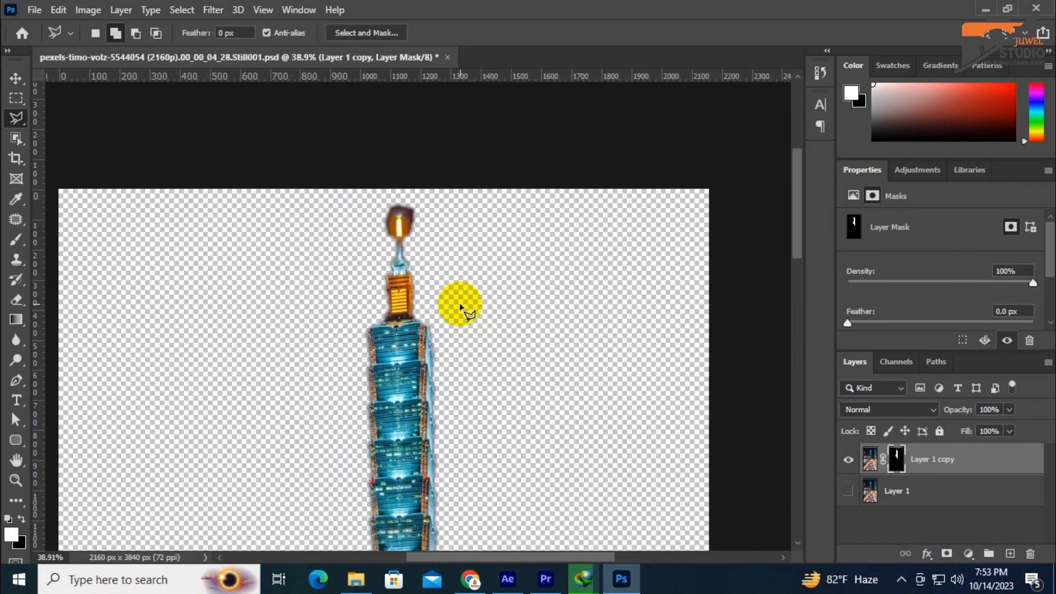
Duplicate Layer 1 again and remove the selected tower from the copy with a Content-Aware fill at 100% opacity
{"action": "left_click_drag", "start_coordinate": [985, 491], "coordinate": [1009, 553]}
{"action": "left_click", "coordinate": [848, 492]}
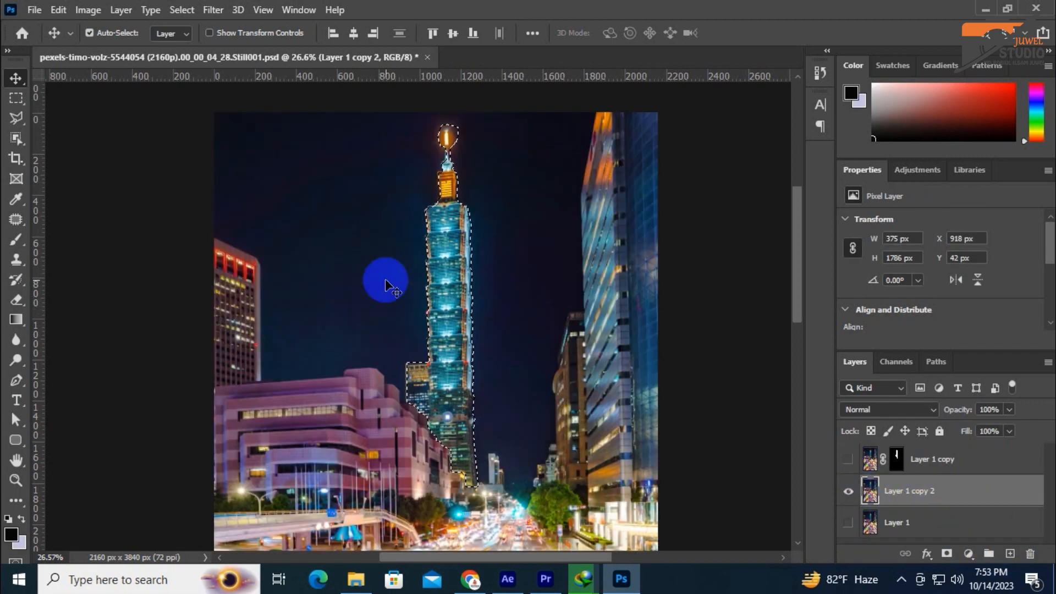
{"action": "scroll", "coordinate": [433, 304], "scroll_direction": "up", "scroll_amount": 1}
{"action": "scroll", "coordinate": [433, 304], "scroll_direction": "down", "scroll_amount": 1}
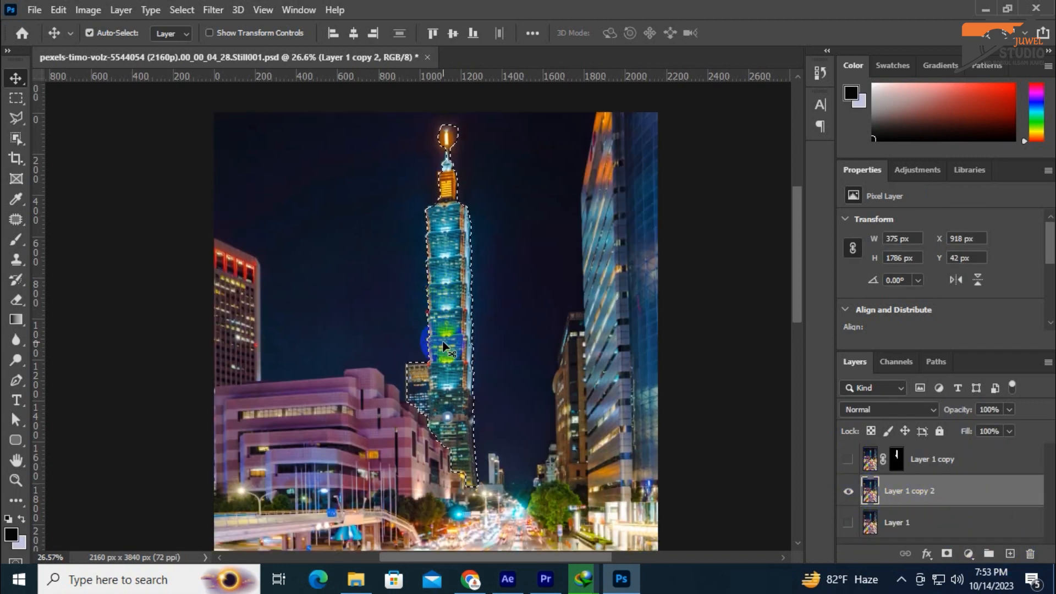
{"action": "scroll", "coordinate": [445, 348], "scroll_direction": "up", "scroll_amount": 5}
{"action": "scroll", "coordinate": [448, 308], "scroll_direction": "down", "scroll_amount": 1}
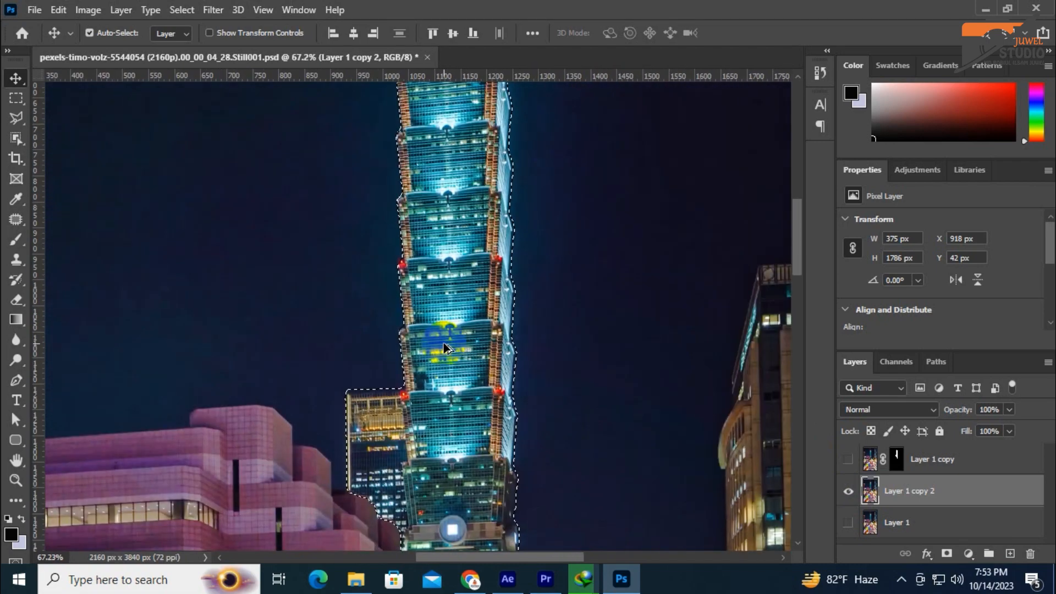
{"action": "left_click", "coordinate": [59, 10]}
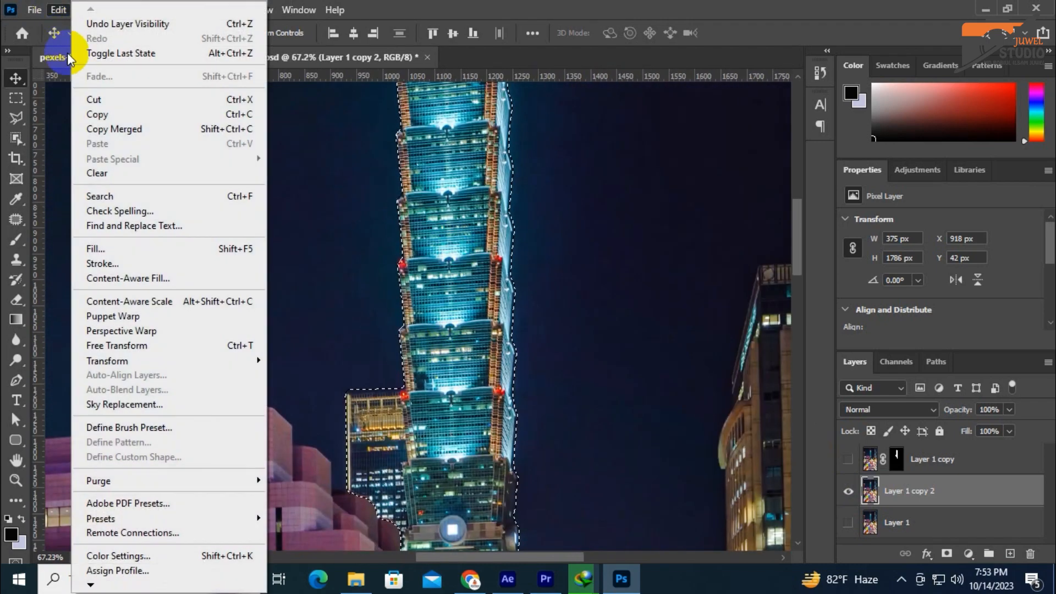
{"action": "left_click", "coordinate": [135, 248]}
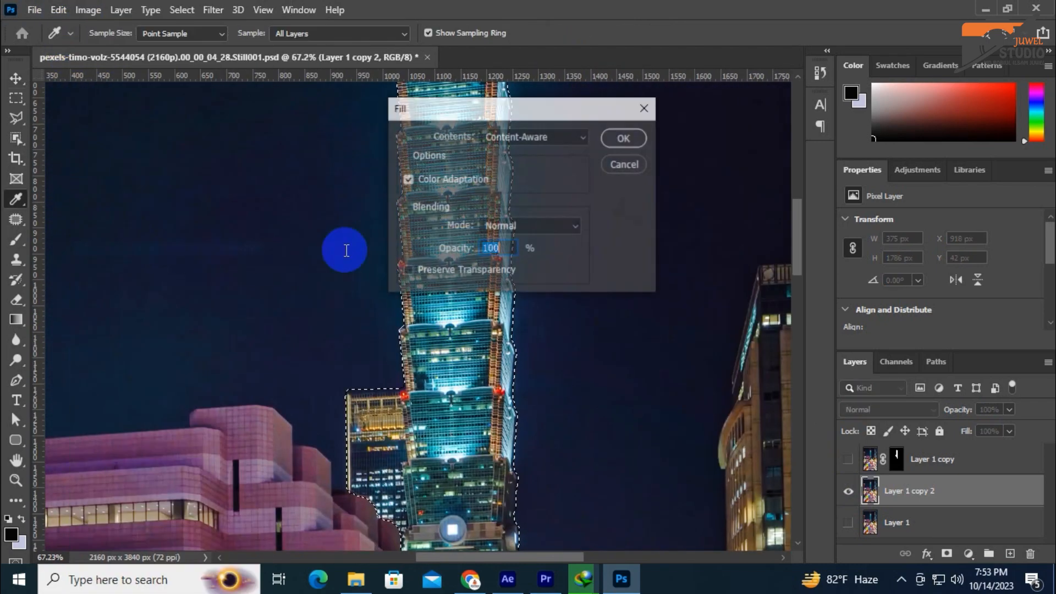
{"action": "left_click", "coordinate": [626, 138]}
{"action": "key", "text": "v"}
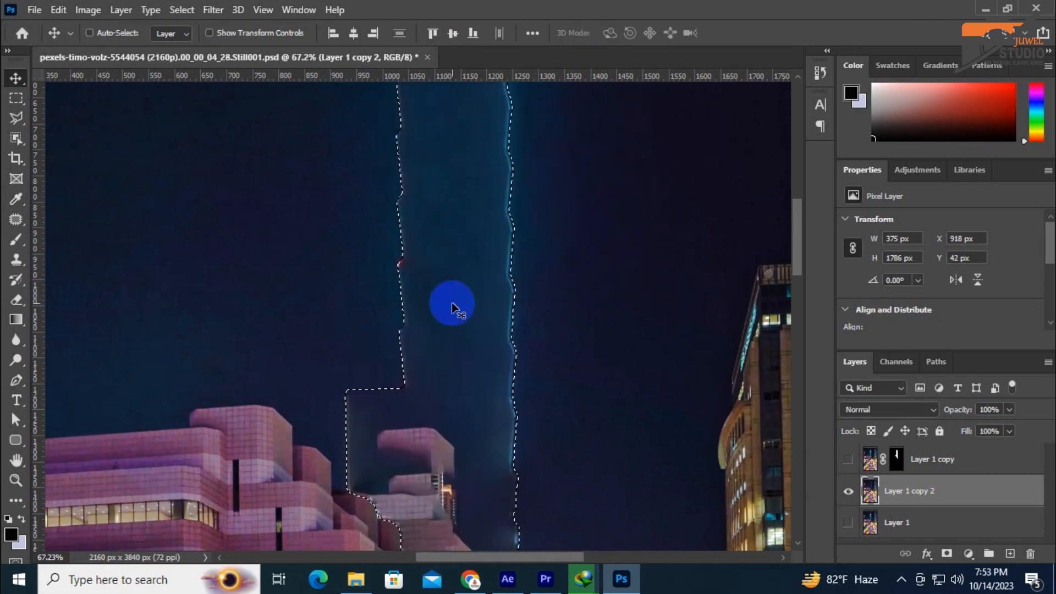
Outline the leftover tower edges and surrounding sky on Layer 1 copy 2 with the Polygonal Lasso, following the pink building's roofline
{"action": "scroll", "coordinate": [680, 275], "scroll_direction": "down", "scroll_amount": 3}
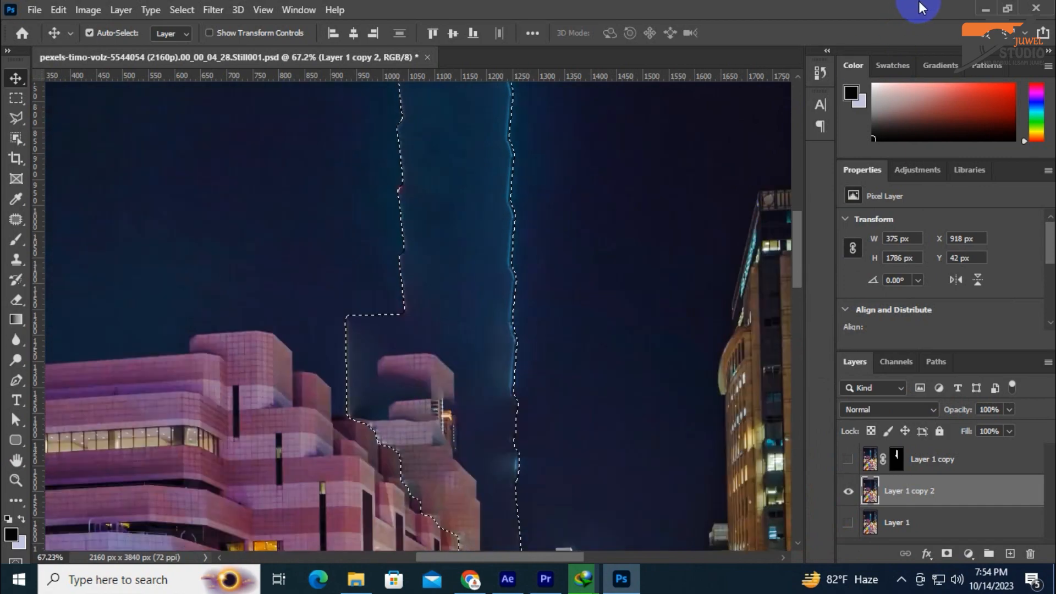
{"action": "scroll", "coordinate": [424, 313], "scroll_direction": "down", "scroll_amount": 8}
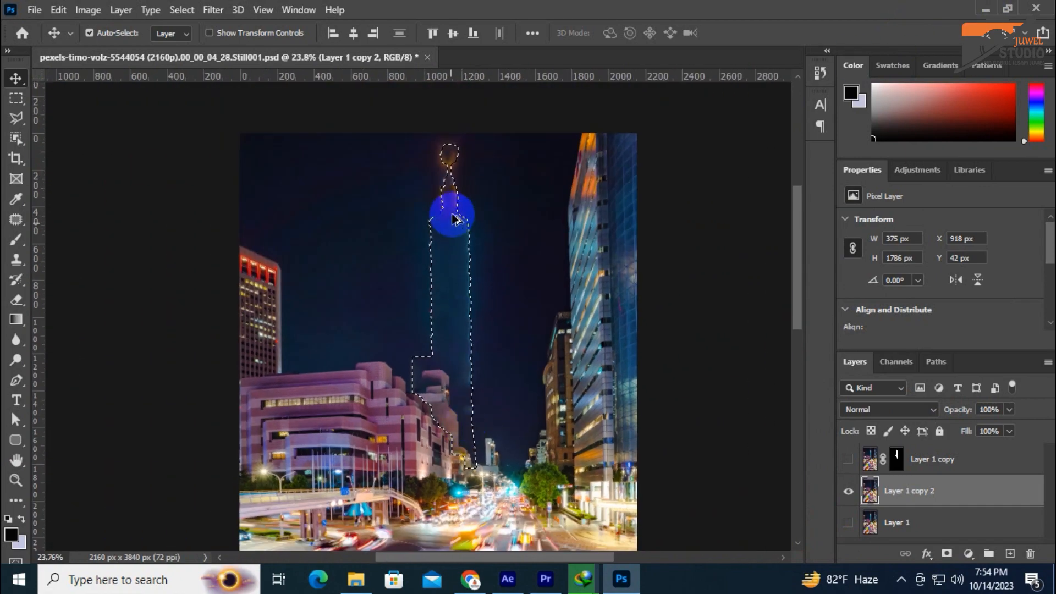
{"action": "scroll", "coordinate": [456, 171], "scroll_direction": "up", "scroll_amount": 5}
{"action": "scroll", "coordinate": [457, 175], "scroll_direction": "down", "scroll_amount": 1}
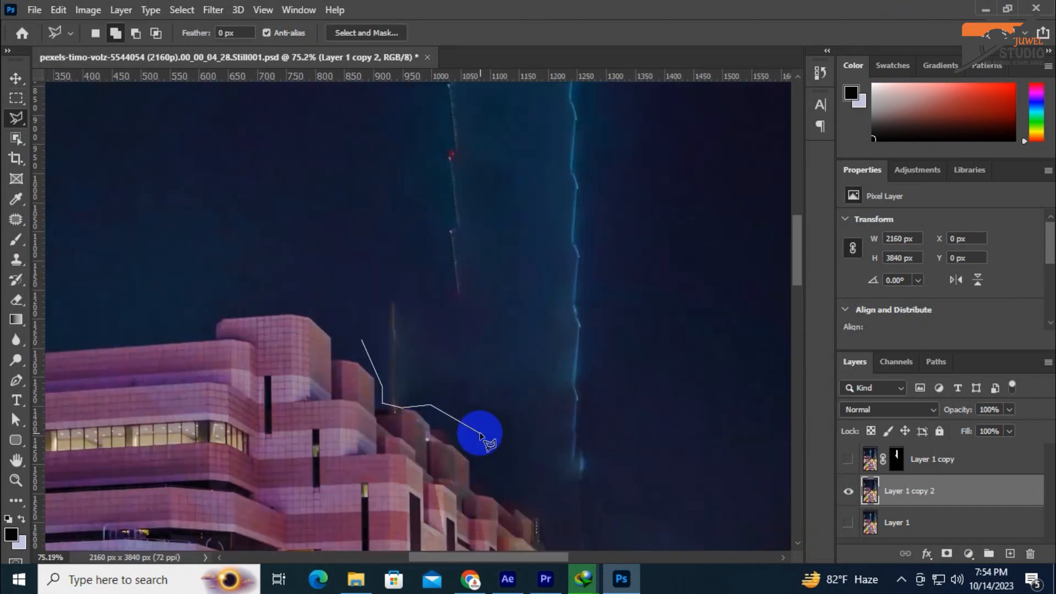
{"action": "left_click", "coordinate": [481, 439]}
{"action": "left_click", "coordinate": [551, 370]}
{"action": "left_click", "coordinate": [574, 416]}
{"action": "left_click", "coordinate": [609, 431]}
{"action": "left_click", "coordinate": [656, 246]}
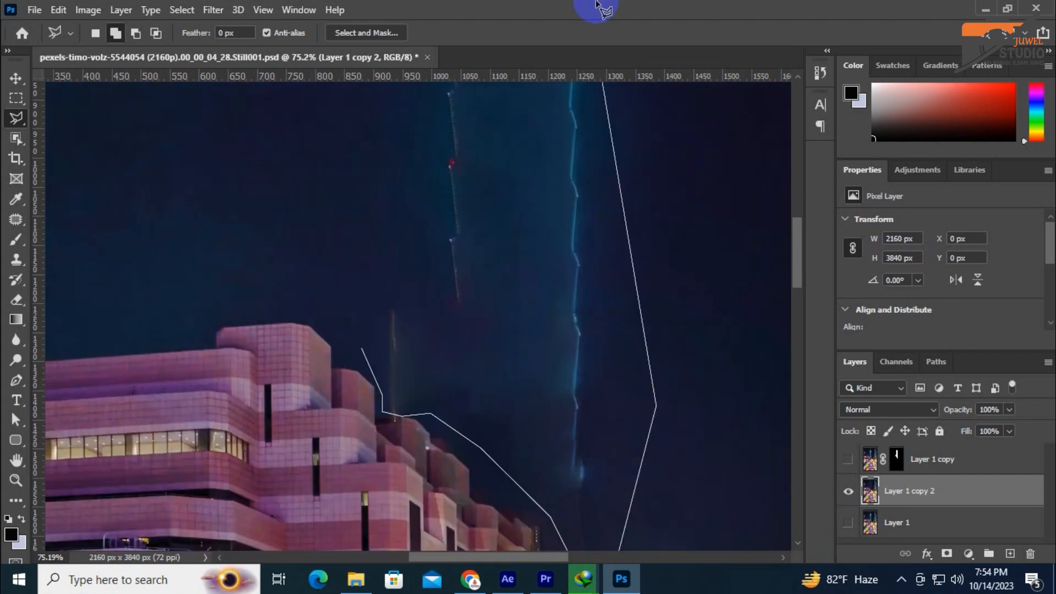
{"action": "left_click", "coordinate": [621, 99]}
{"action": "left_click", "coordinate": [309, 107]}
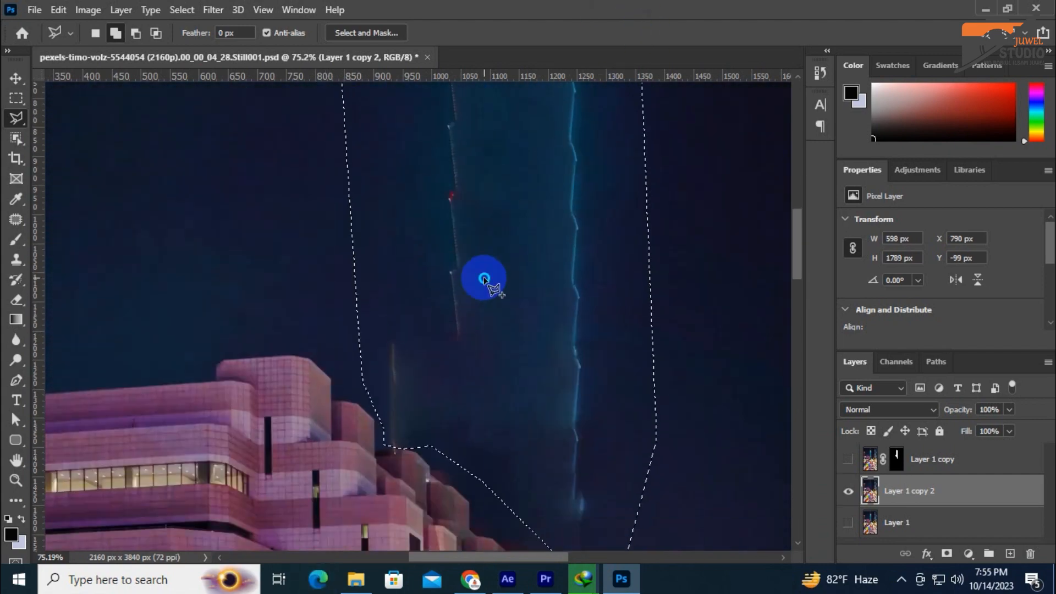
Fill the selected sky area with Content-Aware at 100% opacity to clean up the tower remnants
{"action": "right_click", "coordinate": [484, 272]}
{"action": "left_click", "coordinate": [512, 459]}
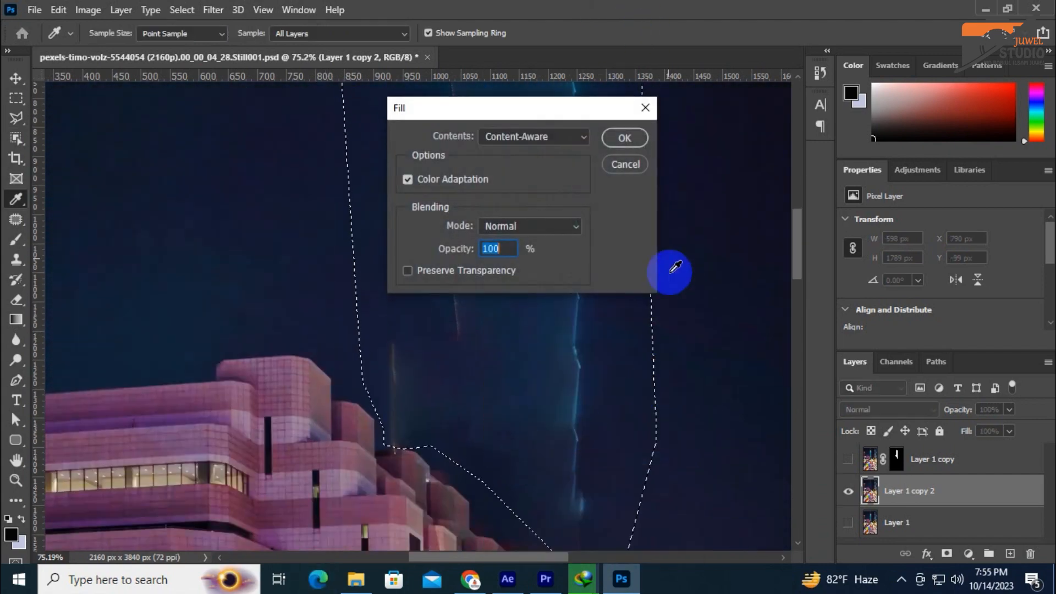
{"action": "left_click", "coordinate": [616, 139]}
{"action": "scroll", "coordinate": [472, 358], "scroll_direction": "down", "scroll_amount": 6}
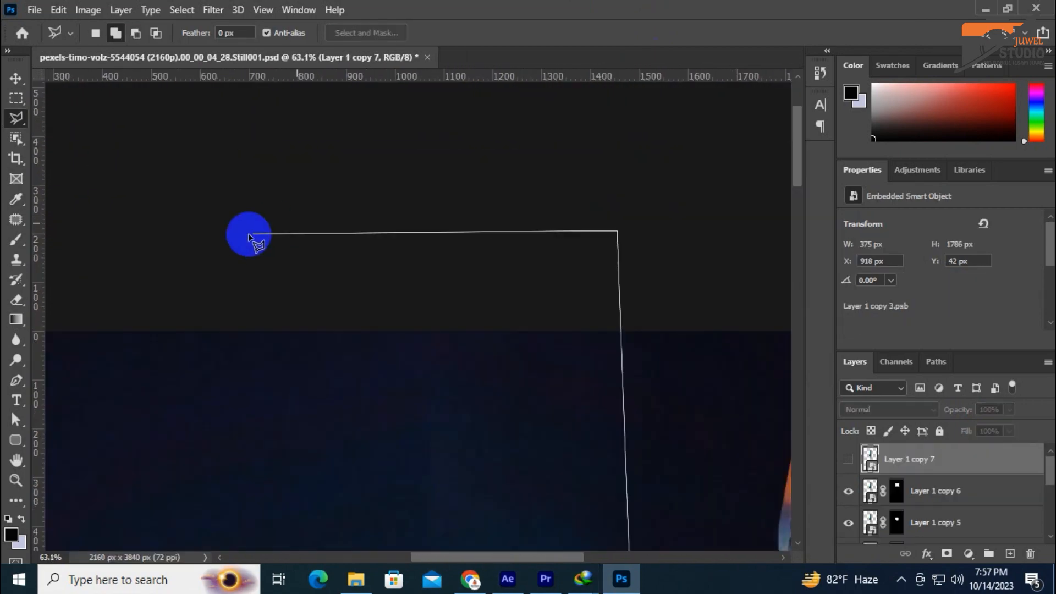
Close the lasso selection around the tower's top section, show Layer 1 copy 7 and mask it to that selection
{"action": "left_click", "coordinate": [248, 233]}
{"action": "scroll", "coordinate": [264, 297], "scroll_direction": "down", "scroll_amount": 3}
{"action": "double_click", "coordinate": [283, 365]}
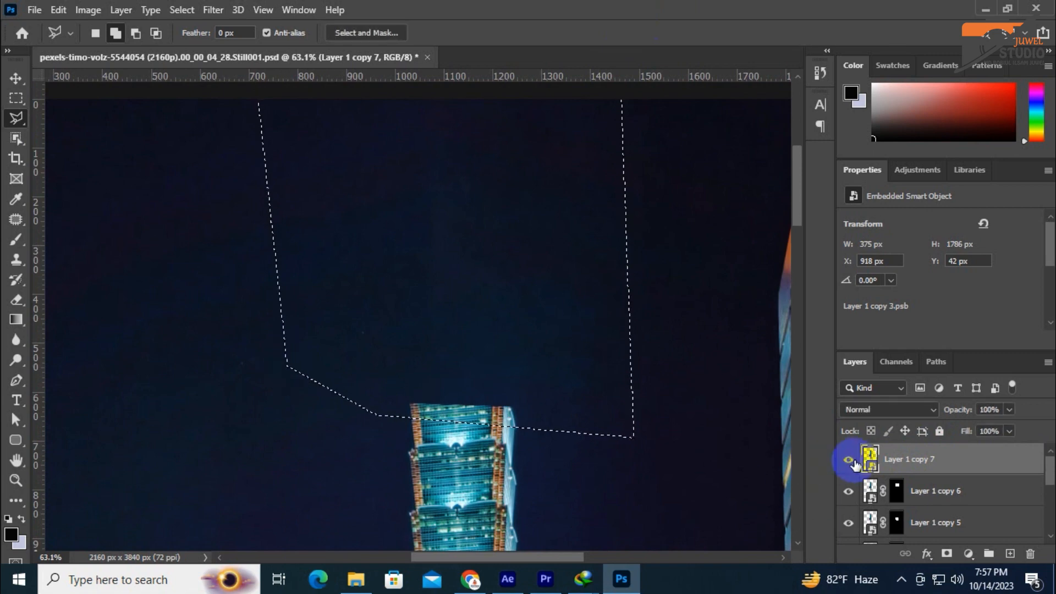
{"action": "left_click", "coordinate": [848, 460]}
{"action": "left_click", "coordinate": [947, 553]}
Hide Layer 1 copy 6 to check the top section's mask, save the document, and show the layer again
{"action": "left_click", "coordinate": [849, 492]}
{"action": "scroll", "coordinate": [432, 259], "scroll_direction": "down", "scroll_amount": 3}
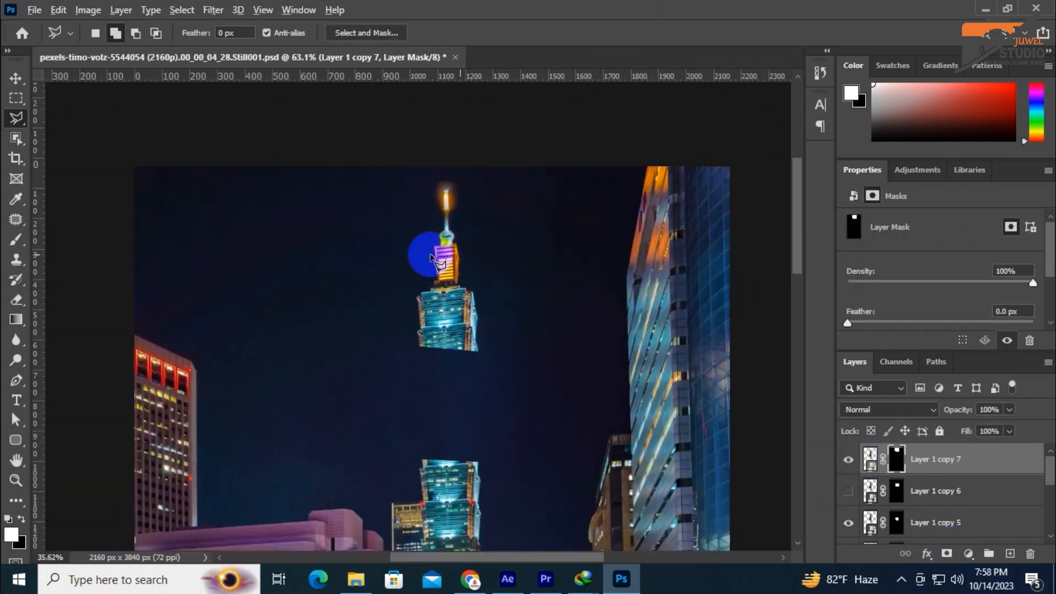
{"action": "scroll", "coordinate": [432, 259], "scroll_direction": "down", "scroll_amount": 3}
{"action": "left_click", "coordinate": [15, 78]}
{"action": "key", "text": "ctrl+s"}
{"action": "left_click", "coordinate": [848, 491]}
Examine the reassembled tower up close, from its upper segments down to its base, for visible seams
{"action": "scroll", "coordinate": [498, 334], "scroll_direction": "down", "scroll_amount": 4}
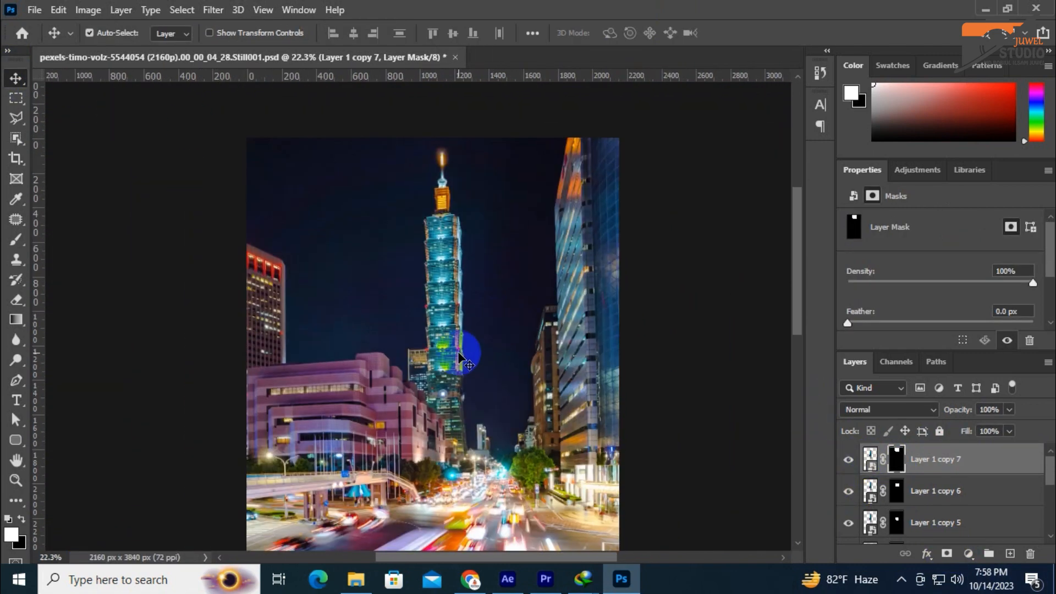
{"action": "scroll", "coordinate": [460, 352], "scroll_direction": "up", "scroll_amount": 5}
{"action": "scroll", "coordinate": [420, 272], "scroll_direction": "down", "scroll_amount": 3}
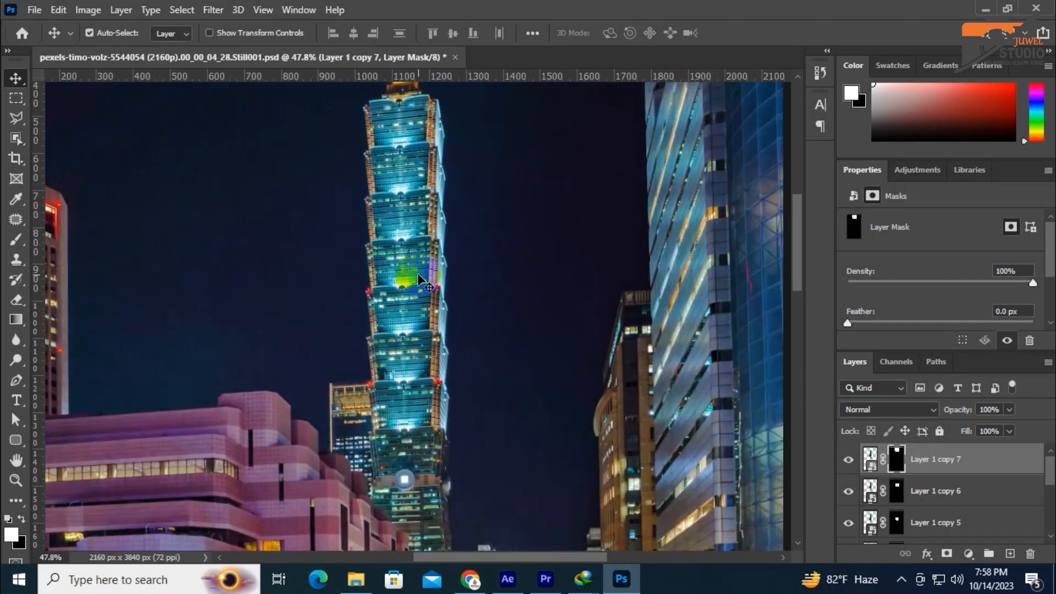
{"action": "scroll", "coordinate": [423, 283], "scroll_direction": "down", "scroll_amount": 3}
{"action": "scroll", "coordinate": [413, 134], "scroll_direction": "up", "scroll_amount": 5}
{"action": "scroll", "coordinate": [416, 274], "scroll_direction": "down", "scroll_amount": 4}
{"action": "scroll", "coordinate": [422, 436], "scroll_direction": "up", "scroll_amount": 3}
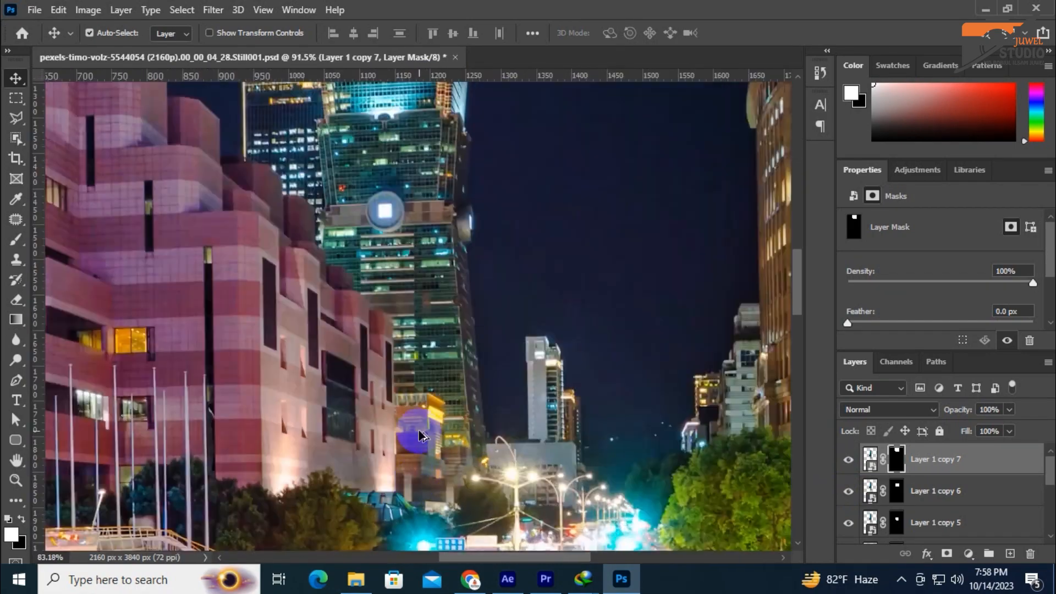
{"action": "scroll", "coordinate": [421, 436], "scroll_direction": "down", "scroll_amount": 4}
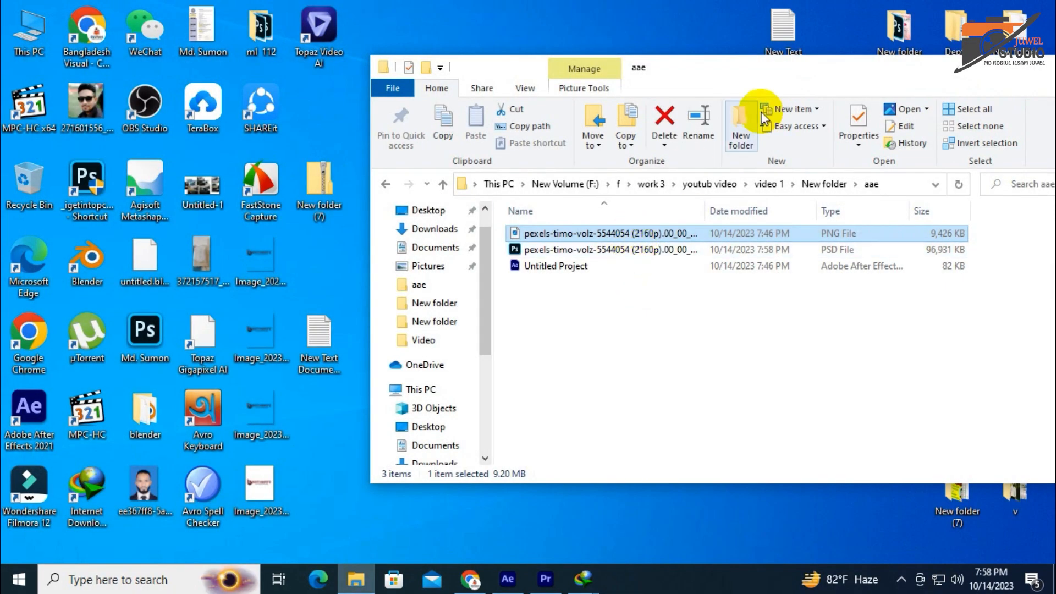
Import the layered still PSD into the After Effects project as Composition - Retain Layer Sizes with Editable Layer Styles
{"action": "left_click_drag", "start_coordinate": [836, 75], "coordinate": [624, 77]}
{"action": "left_click", "coordinate": [522, 580]}
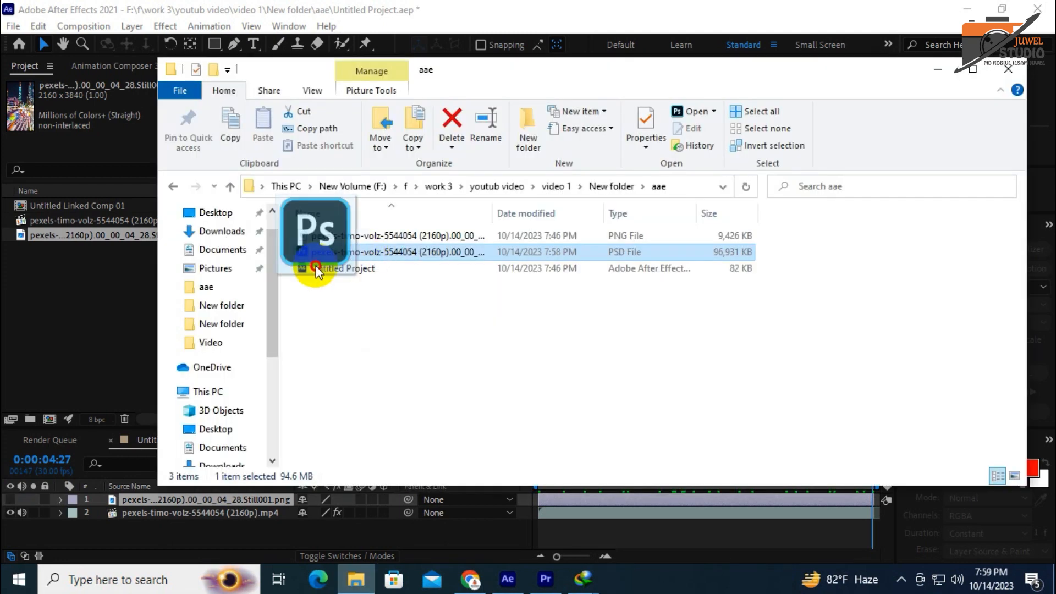
{"action": "left_click_drag", "start_coordinate": [313, 264], "coordinate": [106, 330]}
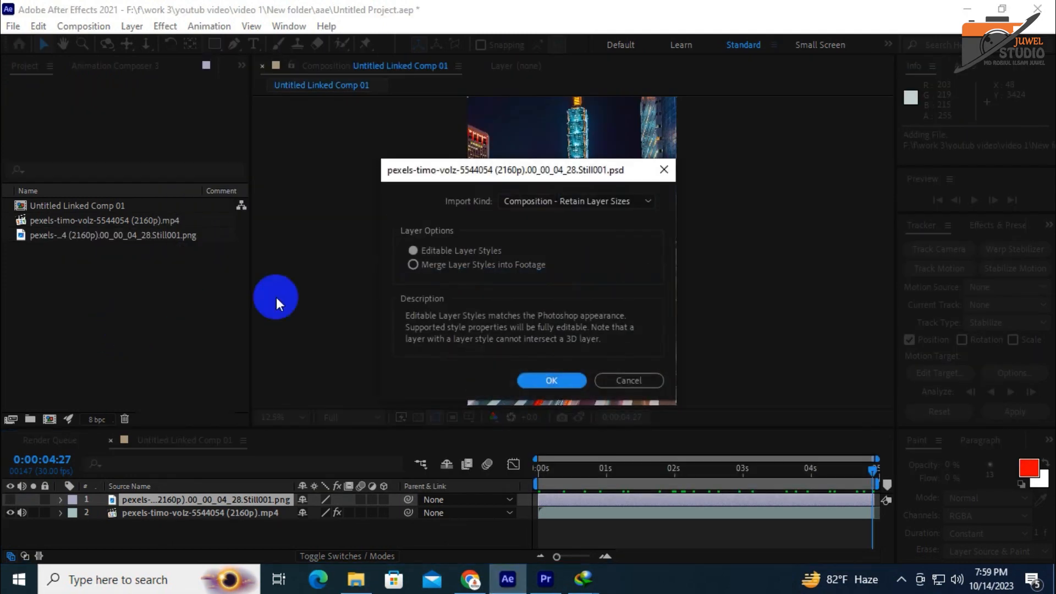
{"action": "left_click", "coordinate": [411, 268]}
{"action": "left_click", "coordinate": [415, 251]}
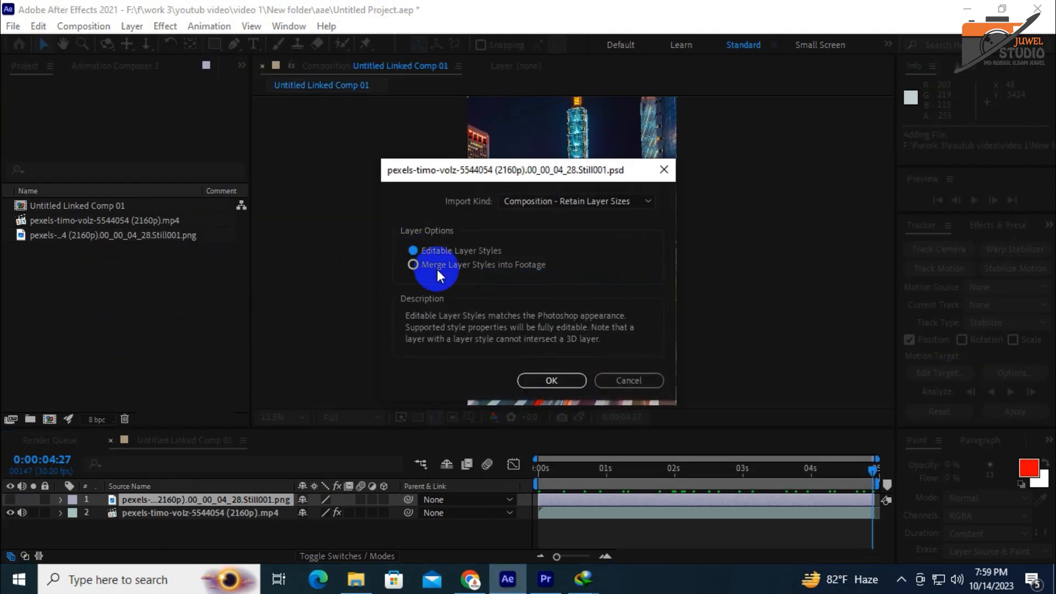
{"action": "left_click", "coordinate": [540, 203]}
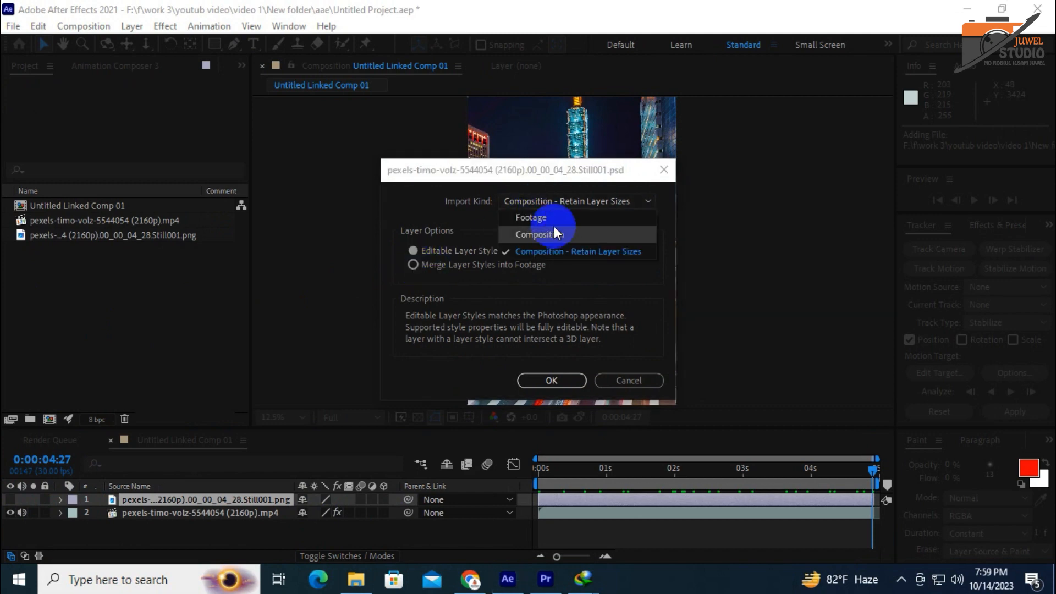
{"action": "left_click", "coordinate": [551, 380]}
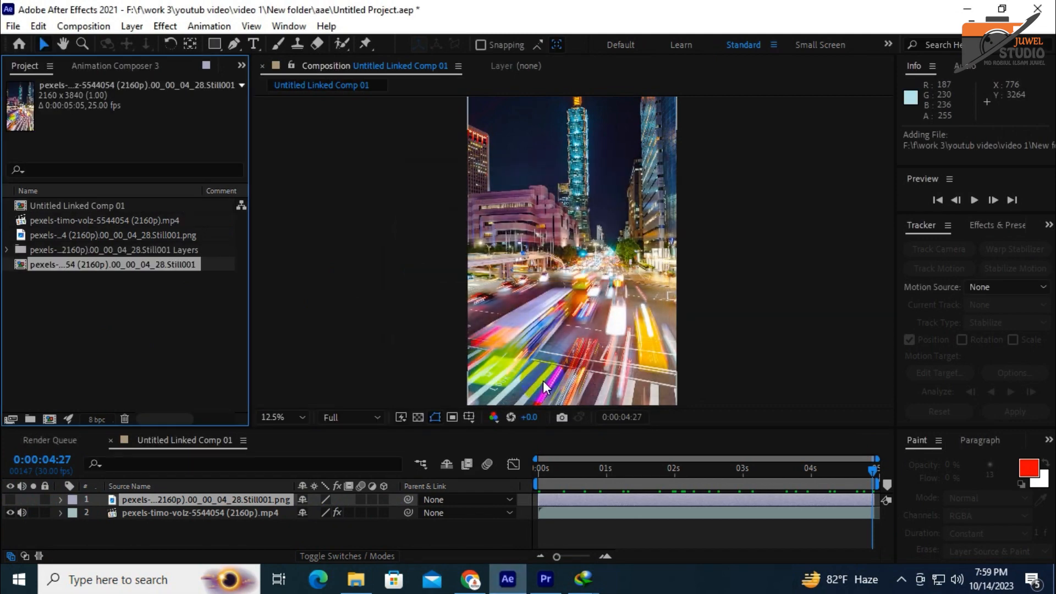
Copy Layer 1 copy 2 from the imported still composition into Untitled Linked Comp 01 and delete the PNG still layer there
{"action": "double_click", "coordinate": [78, 264]}
{"action": "scroll", "coordinate": [214, 517], "scroll_direction": "down", "scroll_amount": 3}
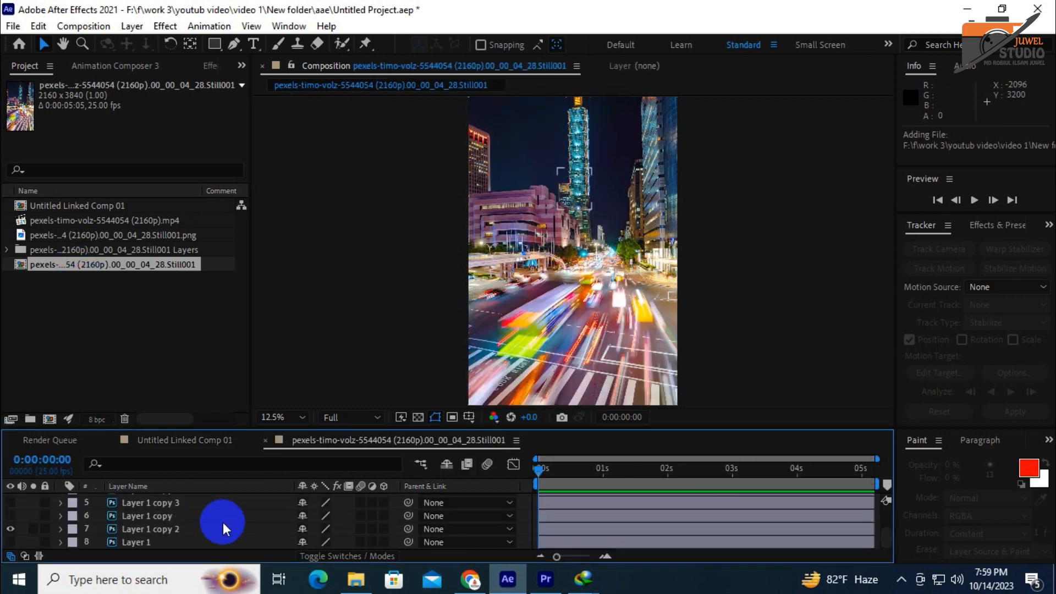
{"action": "left_click", "coordinate": [149, 530]}
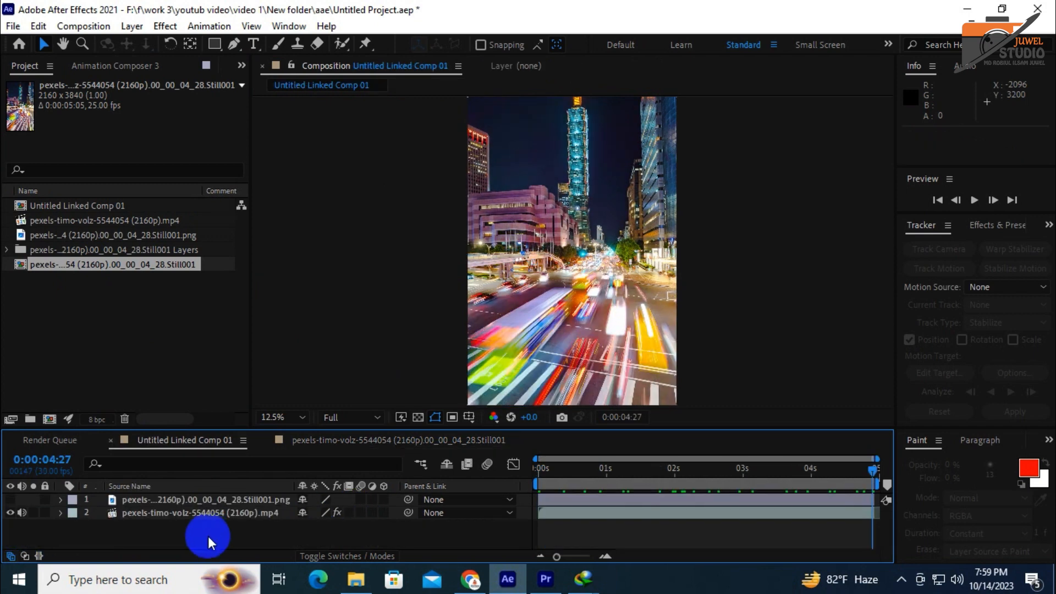
{"action": "key", "text": "ctrl+v"}
{"action": "left_click", "coordinate": [167, 516]}
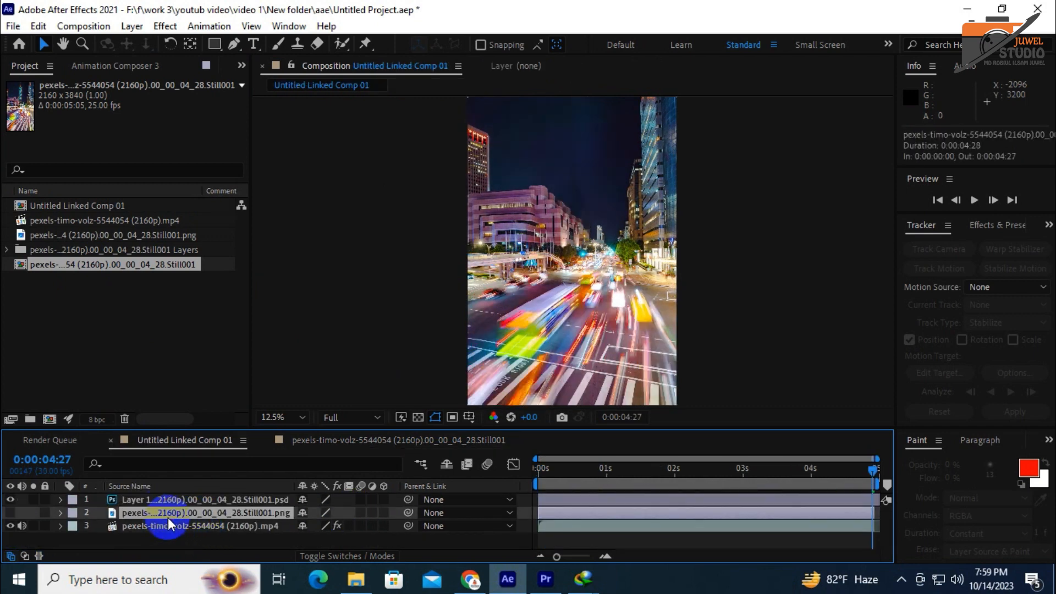
{"action": "key", "text": "Delete"}
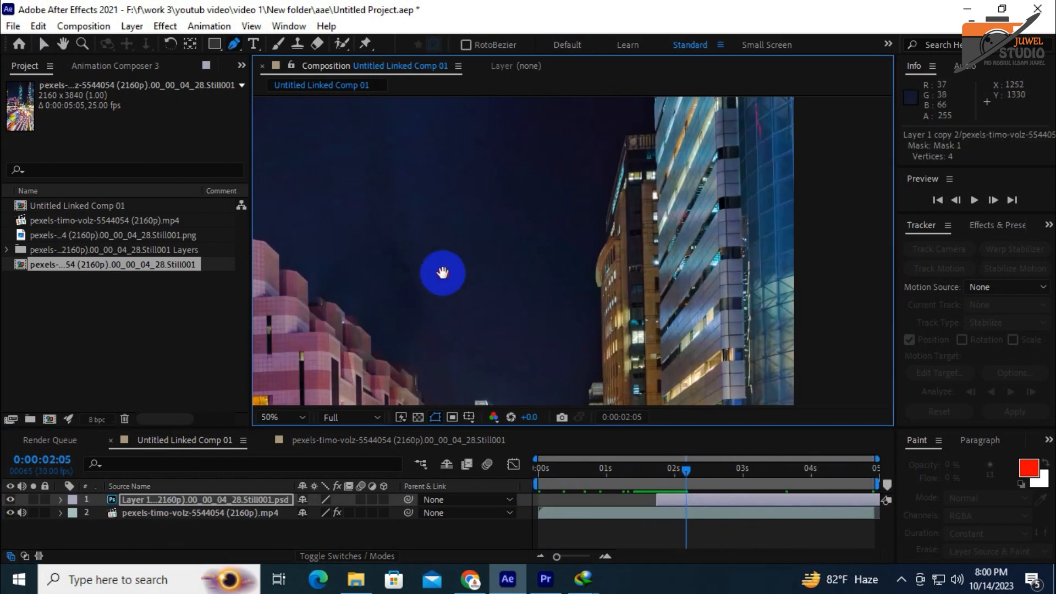
Trace a Pen tool mask on Layer 1 copy 2 along the pink building's stepped roofline toward the street
{"action": "scroll", "coordinate": [436, 271], "scroll_direction": "up", "scroll_amount": 3}
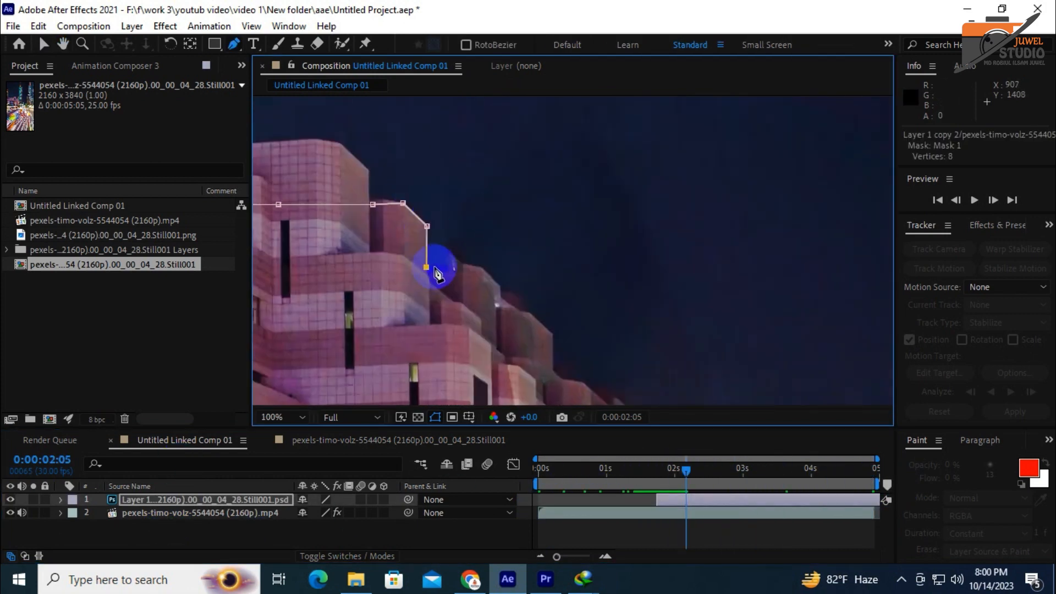
{"action": "left_click_drag", "start_coordinate": [434, 266], "coordinate": [584, 358]}
{"action": "scroll", "coordinate": [585, 358], "scroll_direction": "up", "scroll_amount": 1}
{"action": "left_click", "coordinate": [617, 313]}
{"action": "left_click_drag", "start_coordinate": [679, 339], "coordinate": [576, 229]}
{"action": "left_click", "coordinate": [573, 341]}
{"action": "left_click_drag", "start_coordinate": [587, 285], "coordinate": [584, 127]}
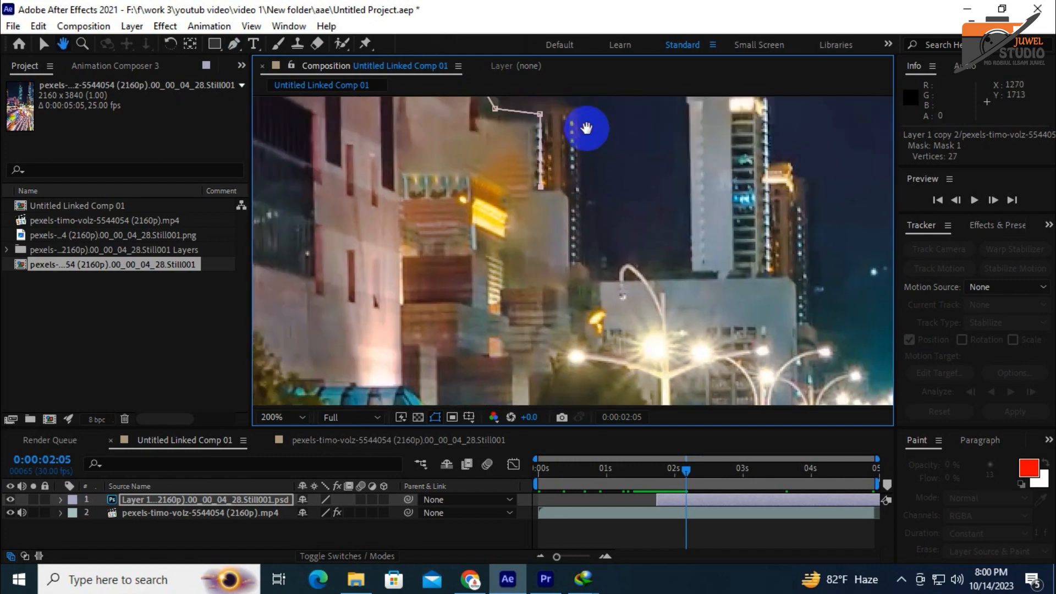
Continue the mask along the distant street buildings and the glass skyscraper, and enclose the sky beyond the frame's upper edge
{"action": "left_click", "coordinate": [563, 196]}
{"action": "left_click", "coordinate": [570, 267]}
{"action": "left_click", "coordinate": [605, 282]}
{"action": "left_click", "coordinate": [794, 282]}
{"action": "scroll", "coordinate": [794, 282], "scroll_direction": "down", "scroll_amount": 1}
{"action": "scroll", "coordinate": [646, 243], "scroll_direction": "down", "scroll_amount": 1}
{"action": "left_click", "coordinate": [646, 242]}
{"action": "scroll", "coordinate": [646, 242], "scroll_direction": "down", "scroll_amount": 3}
{"action": "left_click", "coordinate": [601, 186]}
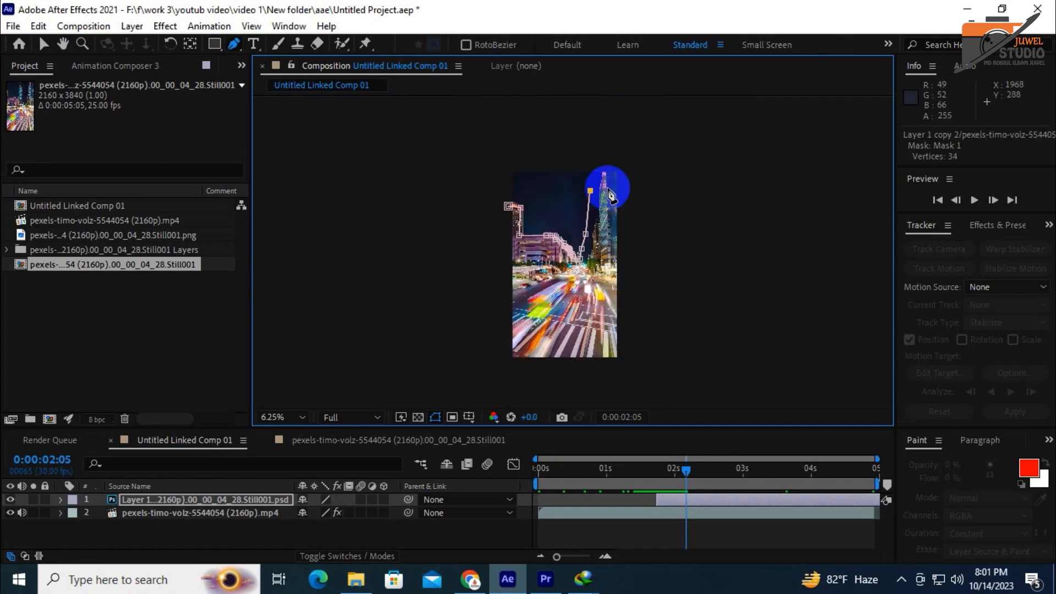
{"action": "left_click", "coordinate": [511, 154]}
Reshape the sky mask by moving its outer vertex just beyond the frame's right edge
{"action": "scroll", "coordinate": [511, 181], "scroll_direction": "up", "scroll_amount": 2}
{"action": "left_click", "coordinate": [45, 48]}
{"action": "scroll", "coordinate": [621, 189], "scroll_direction": "down", "scroll_amount": 3}
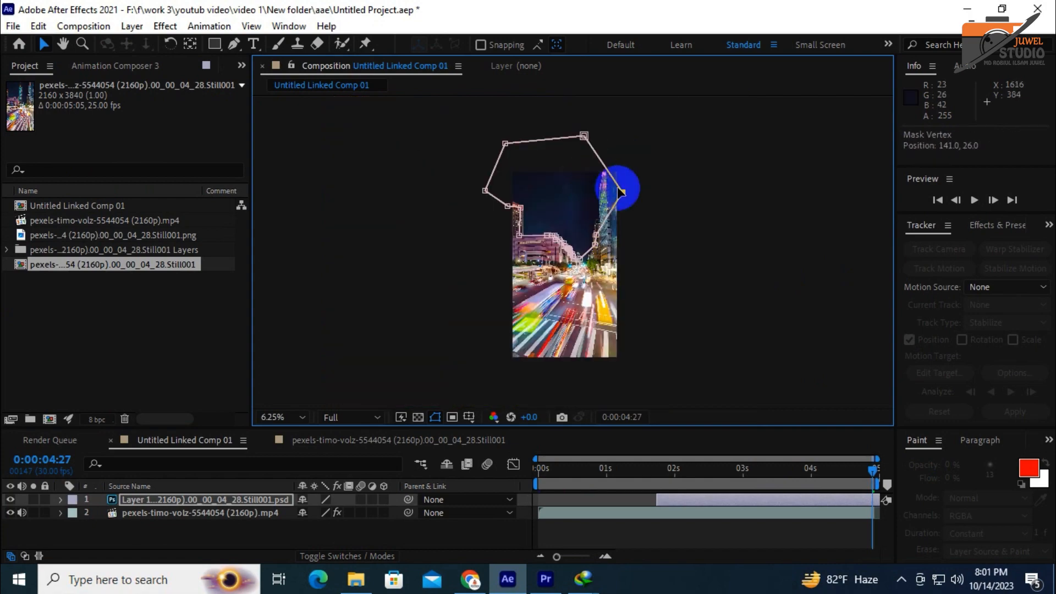
{"action": "scroll", "coordinate": [652, 346], "scroll_direction": "up", "scroll_amount": 6}
{"action": "scroll", "coordinate": [651, 343], "scroll_direction": "down", "scroll_amount": 1}
Feather the edge of the sky mask on Layer 1 copy 2
{"action": "left_click", "coordinate": [752, 469]}
{"action": "left_click", "coordinate": [237, 500]}
{"action": "key", "text": "f"}
{"action": "left_click_drag", "start_coordinate": [325, 525], "coordinate": [413, 532]}
{"action": "scroll", "coordinate": [575, 272], "scroll_direction": "up", "scroll_amount": 1}
{"action": "scroll", "coordinate": [575, 272], "scroll_direction": "down", "scroll_amount": 2}
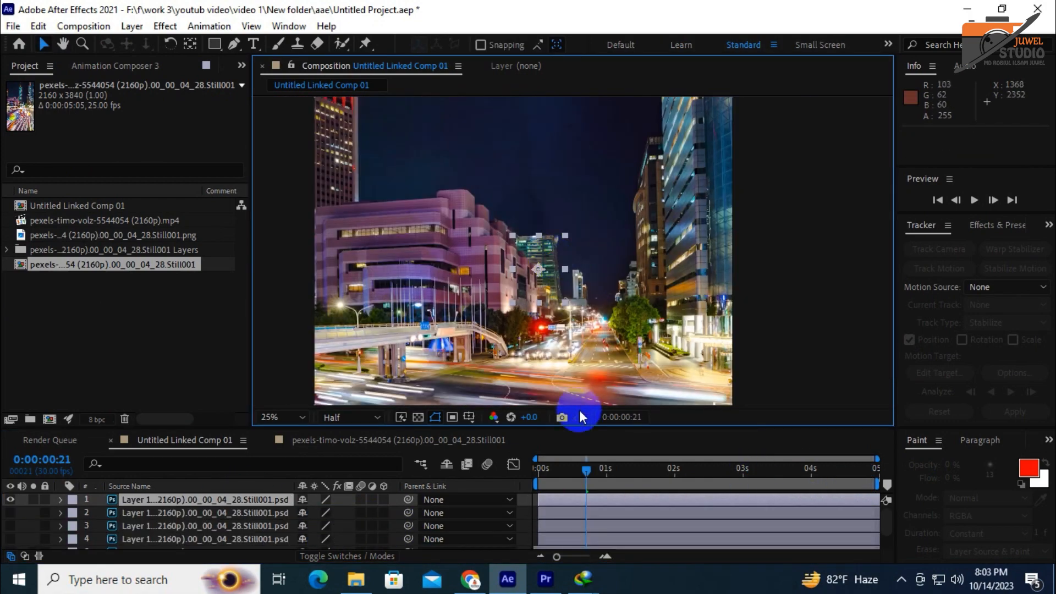
Add a Position keyframe to the tower segment in layer 1 at 0:00:00:21
{"action": "mouse_move", "coordinate": [587, 476]}
{"action": "left_mouse_down"}
{"action": "mouse_move", "coordinate": [529, 472]}
{"action": "mouse_move", "coordinate": [575, 484]}
{"action": "left_mouse_up"}
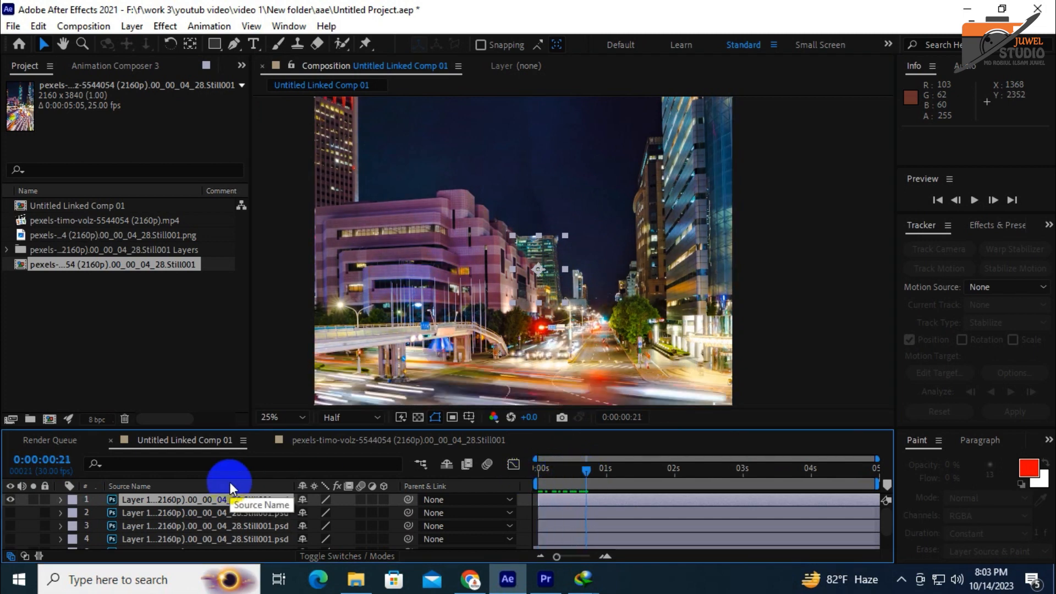
{"action": "key", "text": "p"}
{"action": "left_click", "coordinate": [100, 513]}
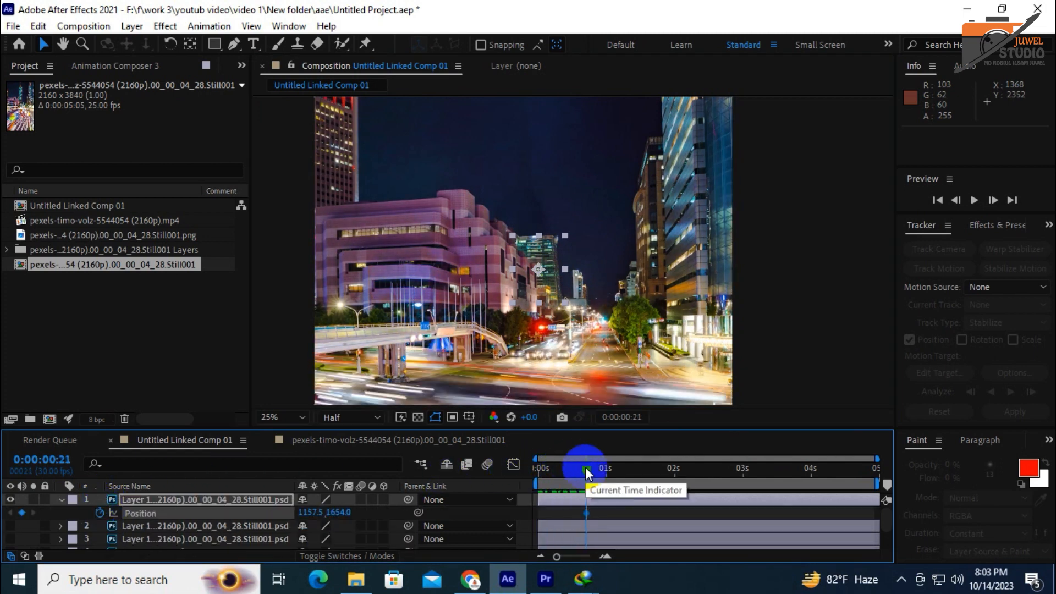
{"action": "left_click_drag", "start_coordinate": [556, 557], "coordinate": [583, 558]}
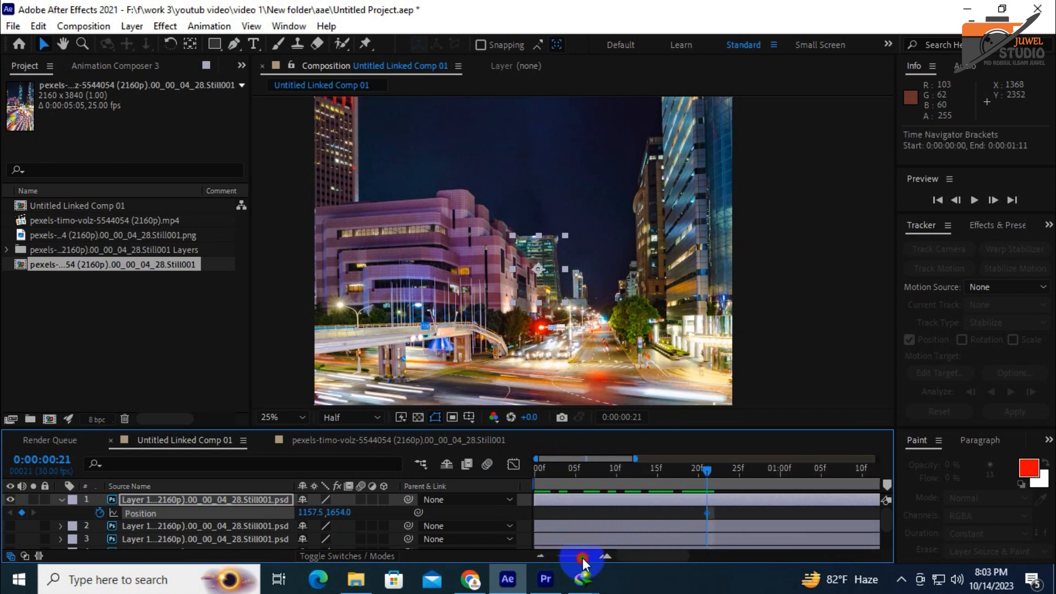
Raise the layer 1 tower segment above the frame to 1173.5, -402 for a keyframe at 0:00:00:13 and preview the drop
{"action": "left_click_drag", "start_coordinate": [709, 479], "coordinate": [674, 478]}
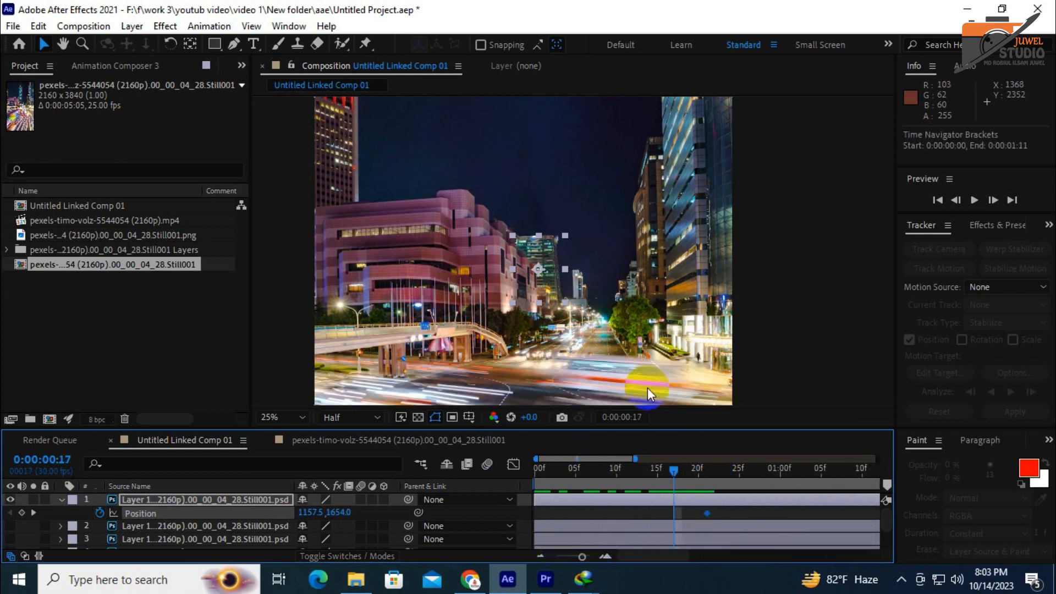
{"action": "scroll", "coordinate": [567, 317], "scroll_direction": "down", "scroll_amount": 1}
{"action": "left_click_drag", "start_coordinate": [565, 318], "coordinate": [564, 93]}
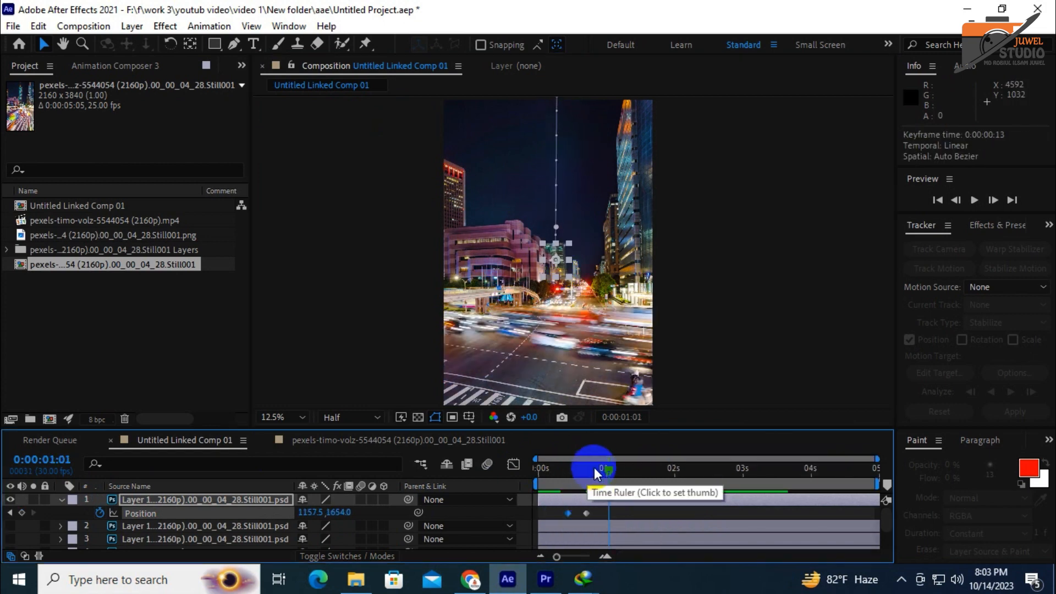
{"action": "left_click_drag", "start_coordinate": [589, 469], "coordinate": [517, 474]}
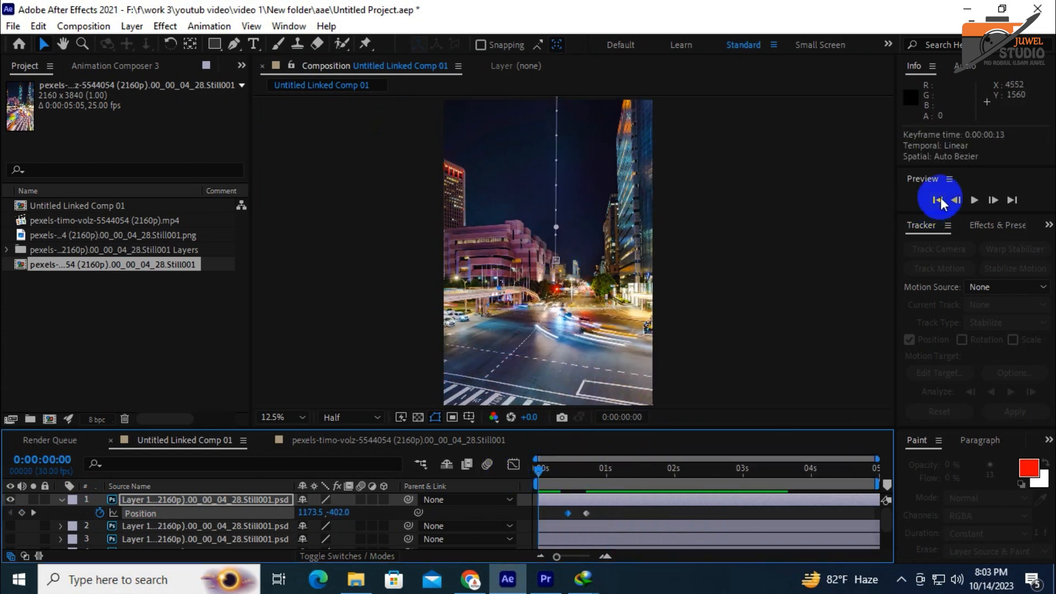
{"action": "left_click", "coordinate": [974, 200]}
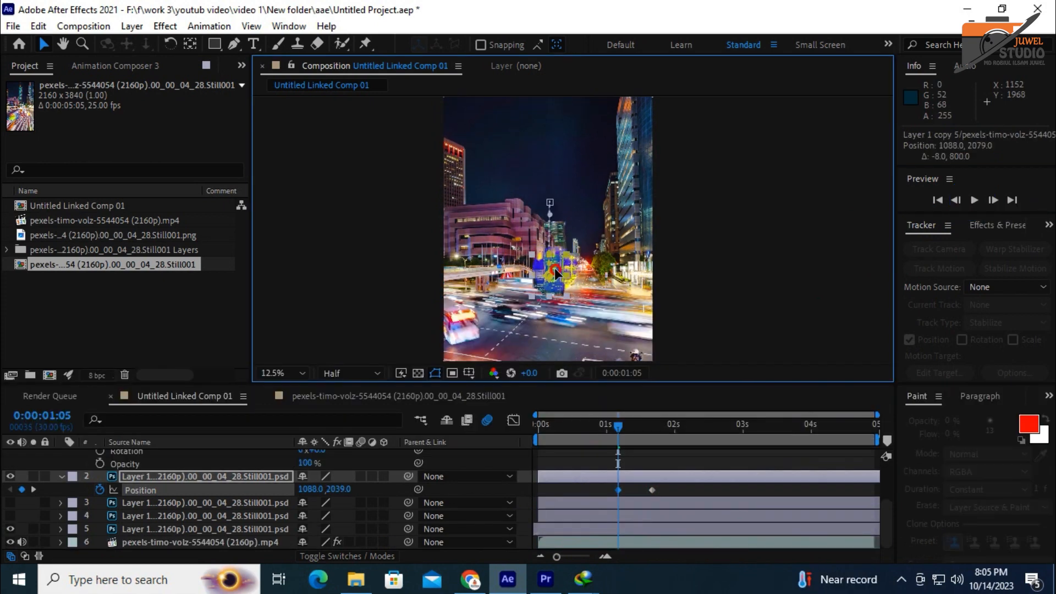
Lower Layer 1 copy 5 to the frame's bottom edge at its 0:00:01:05 Position keyframe and preview the rise
{"action": "left_click_drag", "start_coordinate": [557, 347], "coordinate": [555, 338]}
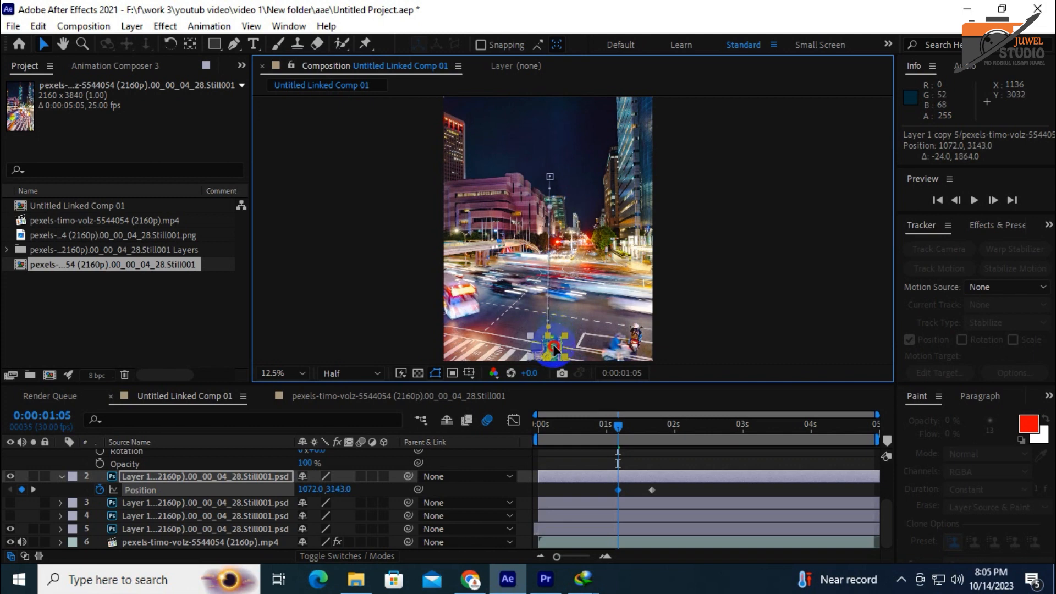
{"action": "left_click_drag", "start_coordinate": [555, 349], "coordinate": [549, 370]}
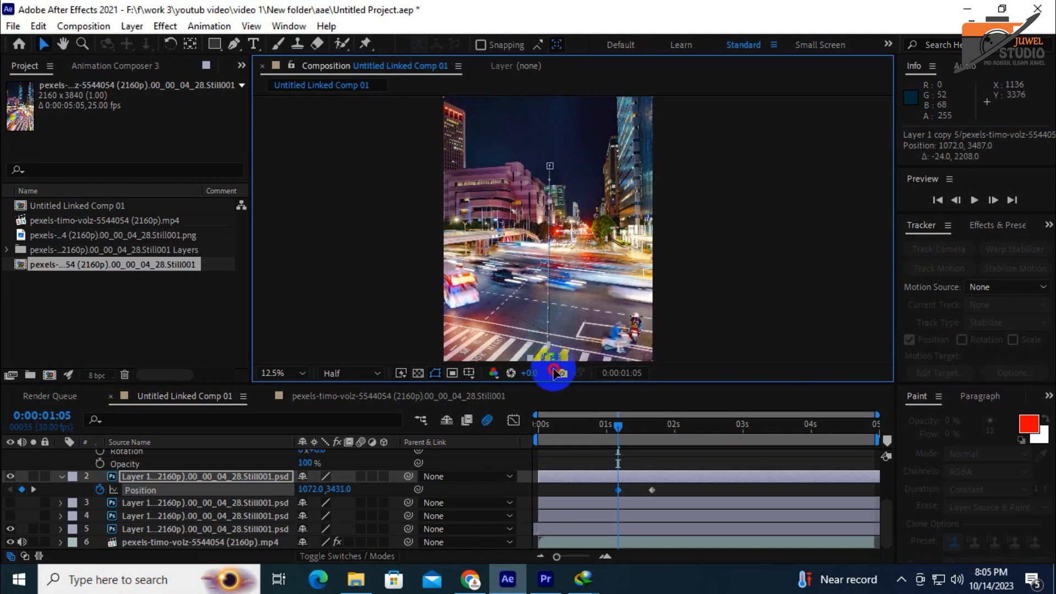
{"action": "left_click", "coordinate": [974, 199]}
{"action": "left_click", "coordinate": [711, 431]}
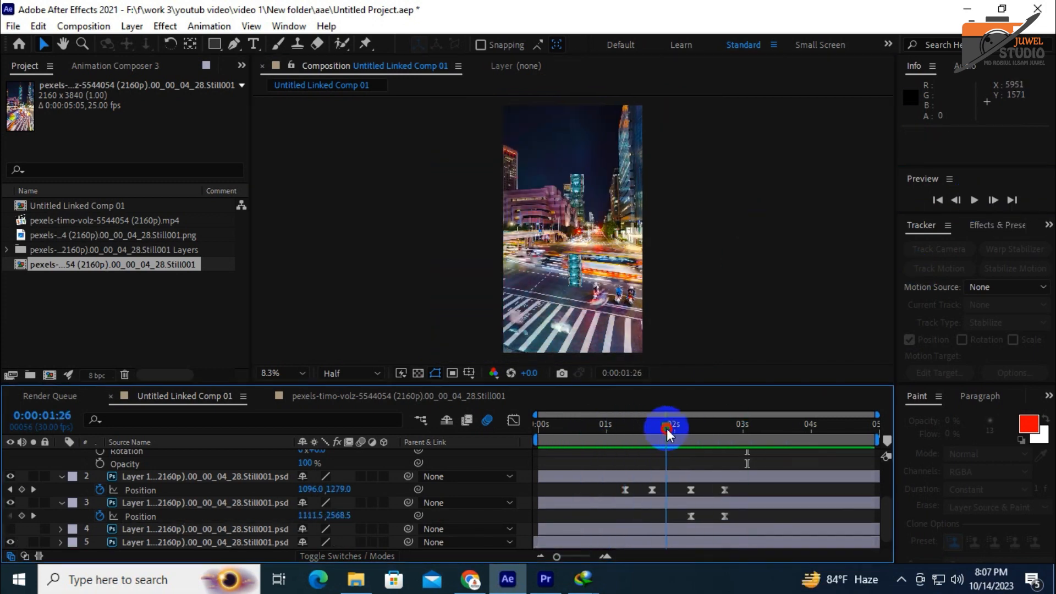
Scrub and play the tower segments' animation, and save the project
{"action": "left_click_drag", "start_coordinate": [667, 435], "coordinate": [737, 440]}
{"action": "left_click", "coordinate": [974, 199]}
{"action": "key", "text": "ctrl+s"}
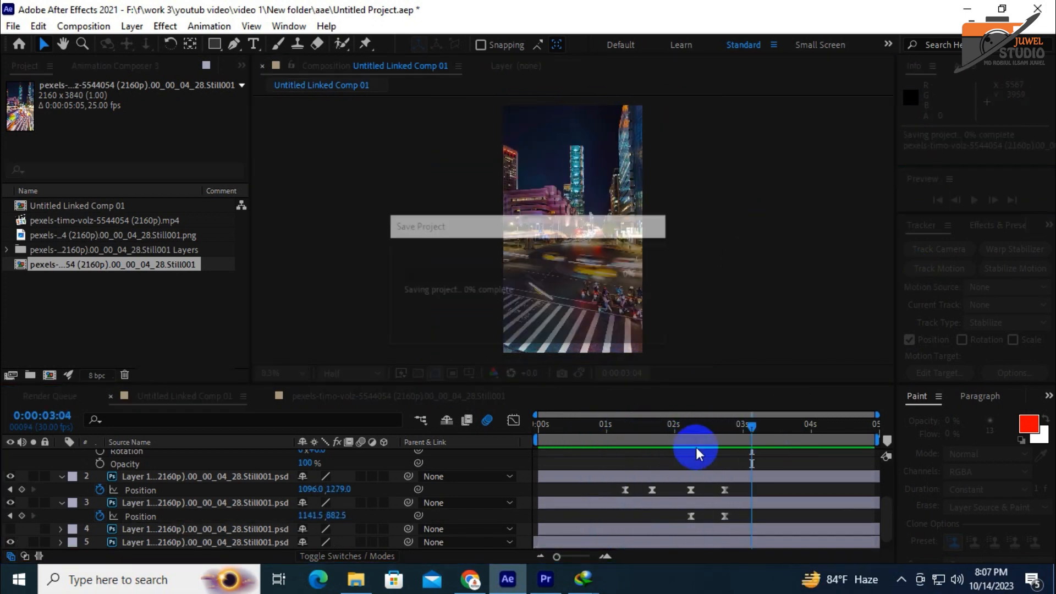
Collapse layers 1 and 2, show Layer 1 copy 7, and add a Position keyframe to it at 0:00:03:10
{"action": "scroll", "coordinate": [694, 473], "scroll_direction": "up", "scroll_amount": 3}
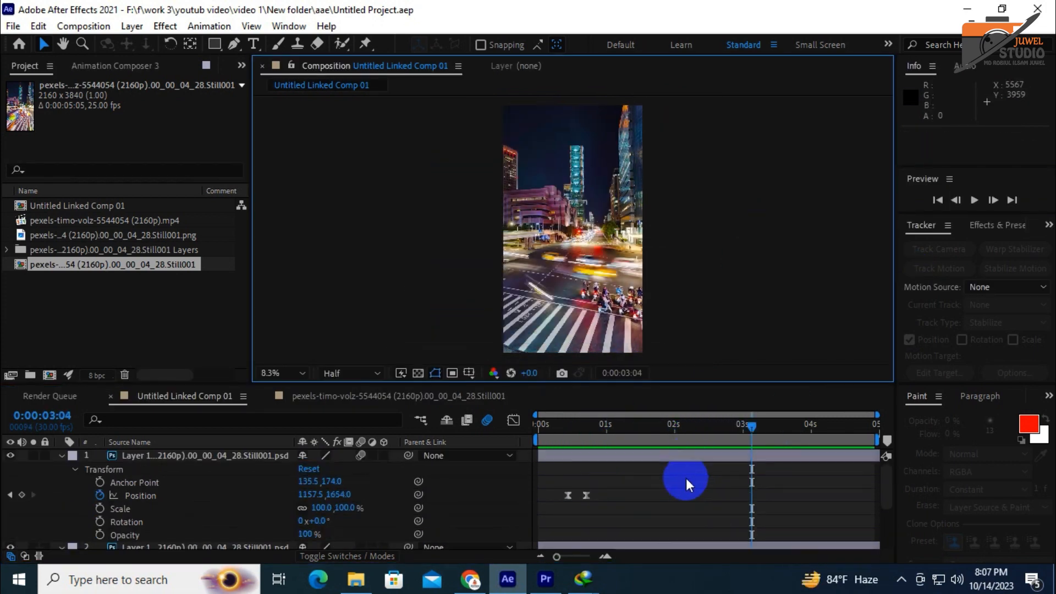
{"action": "left_click", "coordinate": [60, 456]}
{"action": "left_click", "coordinate": [61, 469]}
{"action": "left_click", "coordinate": [140, 507]}
{"action": "left_click", "coordinate": [10, 507]}
{"action": "left_click", "coordinate": [766, 429]}
{"action": "key", "text": "p"}
{"action": "left_click", "coordinate": [99, 521]}
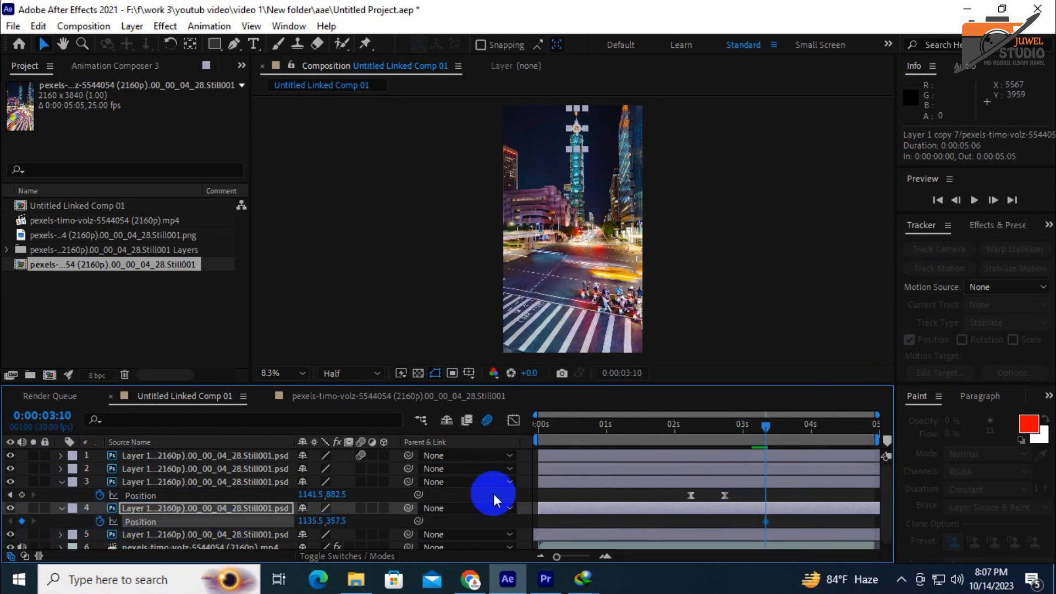
Add a second Position keyframe shortly after 0:00:03:10 on Layer 1 copy 7, and lower the segment to 1165.5, 2553.5 at 0:00:03:10
{"action": "left_click", "coordinate": [794, 430]}
{"action": "left_click", "coordinate": [22, 521]}
{"action": "left_click_drag", "start_coordinate": [793, 428], "coordinate": [766, 428]}
{"action": "left_click_drag", "start_coordinate": [574, 141], "coordinate": [595, 227]}
{"action": "key", "text": "ctrl+z"}
{"action": "scroll", "coordinate": [580, 161], "scroll_direction": "up", "scroll_amount": 2}
{"action": "left_click_drag", "start_coordinate": [590, 113], "coordinate": [590, 359]}
Apply Easy Ease to both Position keyframes of Layer 1 copy 7, preview the motion and save the project
{"action": "left_click", "coordinate": [757, 523]}
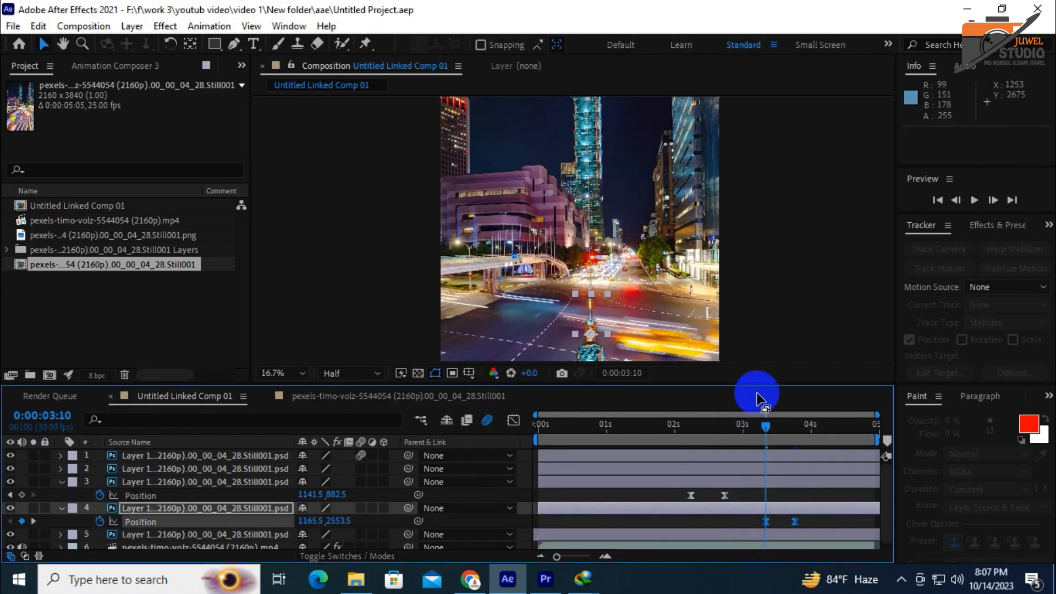
{"action": "key", "text": "F9"}
{"action": "left_click", "coordinate": [973, 200]}
{"action": "key", "text": "ctrl+s"}
{"action": "scroll", "coordinate": [810, 281], "scroll_direction": "down", "scroll_amount": 1}
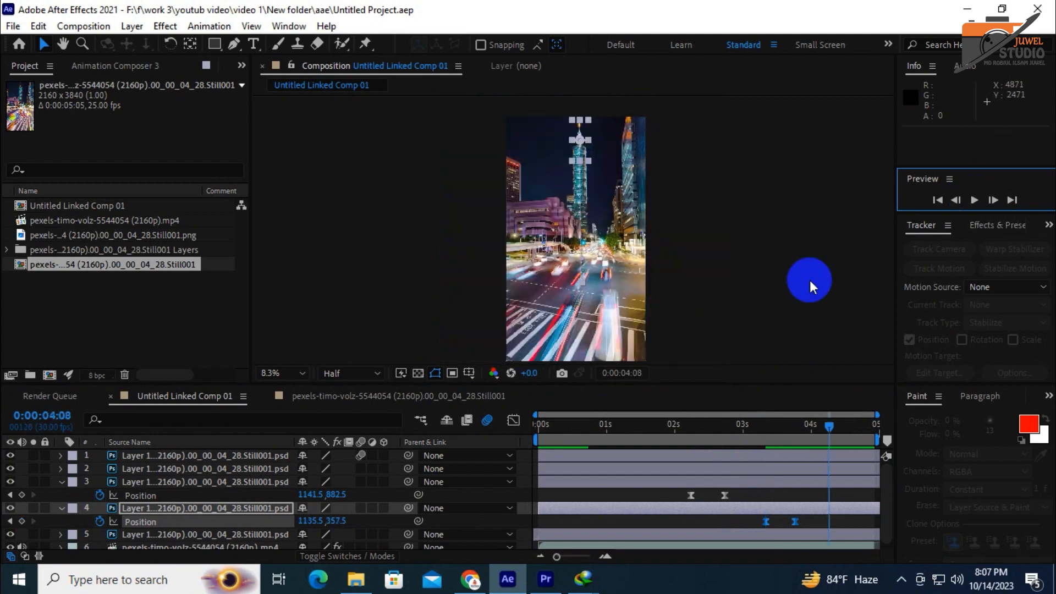
Play back the top segment's rise and collapse the properties of layers 3 and 4
{"action": "left_click", "coordinate": [809, 279]}
{"action": "left_click", "coordinate": [974, 199]}
{"action": "left_click", "coordinate": [973, 200]}
{"action": "left_click", "coordinate": [61, 481]}
{"action": "left_click", "coordinate": [61, 495]}
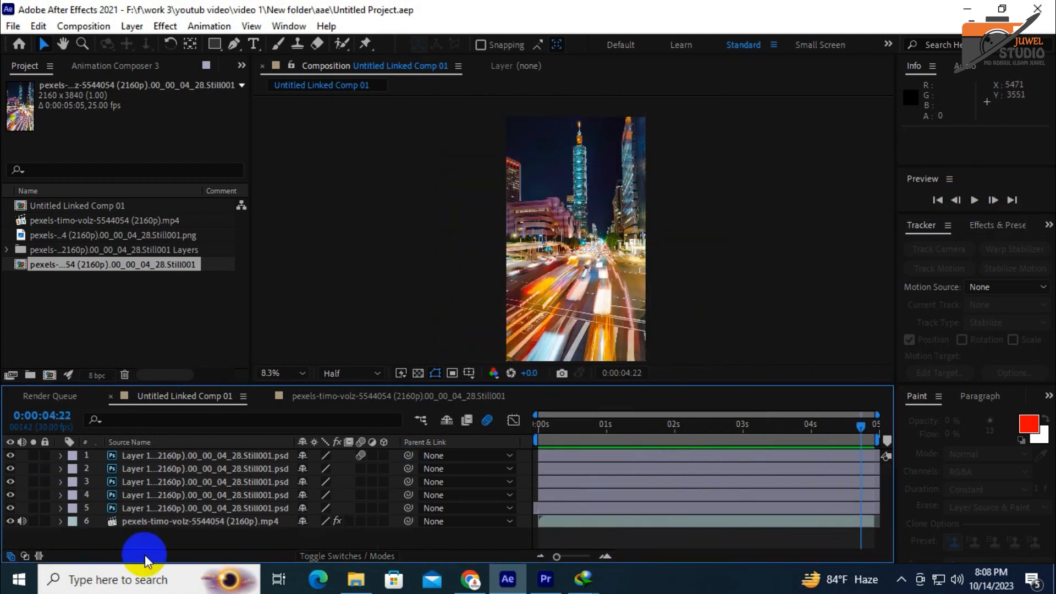
Play the complete tower assembly animation from the start of the composition
{"action": "key", "text": "space"}
{"action": "left_click", "coordinate": [974, 199]}
{"action": "left_click", "coordinate": [974, 200]}
{"action": "left_click", "coordinate": [539, 426]}
{"action": "left_click", "coordinate": [971, 200]}
Enable motion blur on layers 2 to 5, save the project and play the animation
{"action": "left_click_drag", "start_coordinate": [361, 468], "coordinate": [361, 508]}
{"action": "left_click", "coordinate": [976, 200]}
{"action": "left_click", "coordinate": [502, 424]}
{"action": "key", "text": "ctrl+s"}
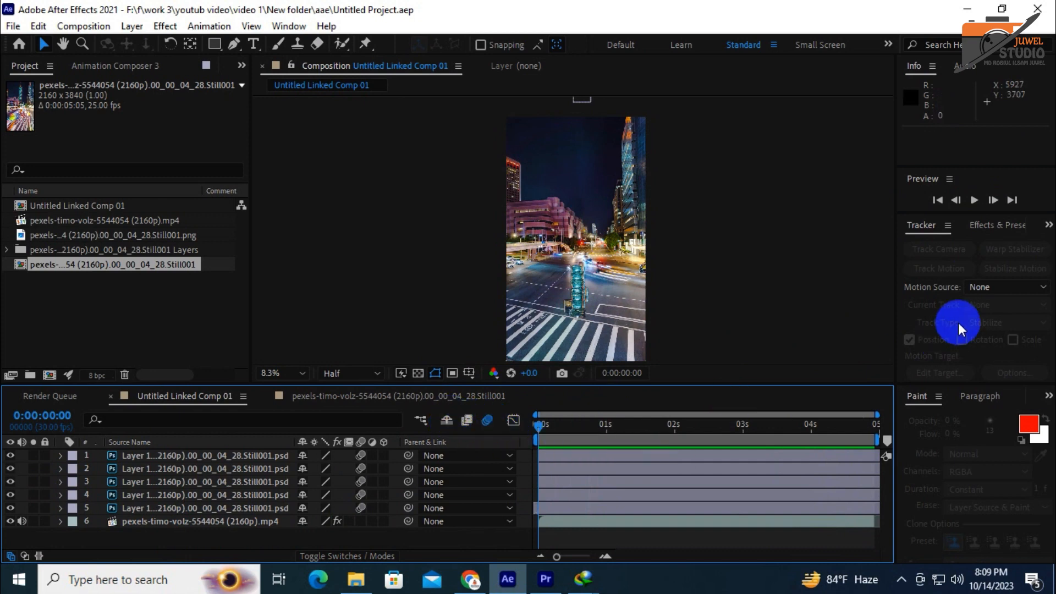
{"action": "left_click", "coordinate": [973, 203]}
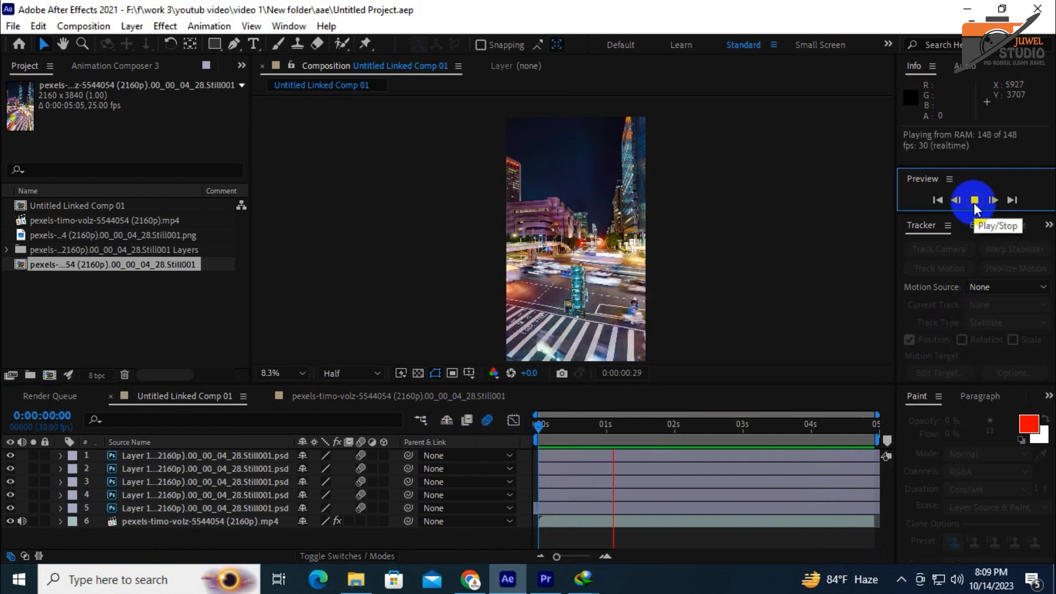
{"action": "left_click", "coordinate": [540, 423]}
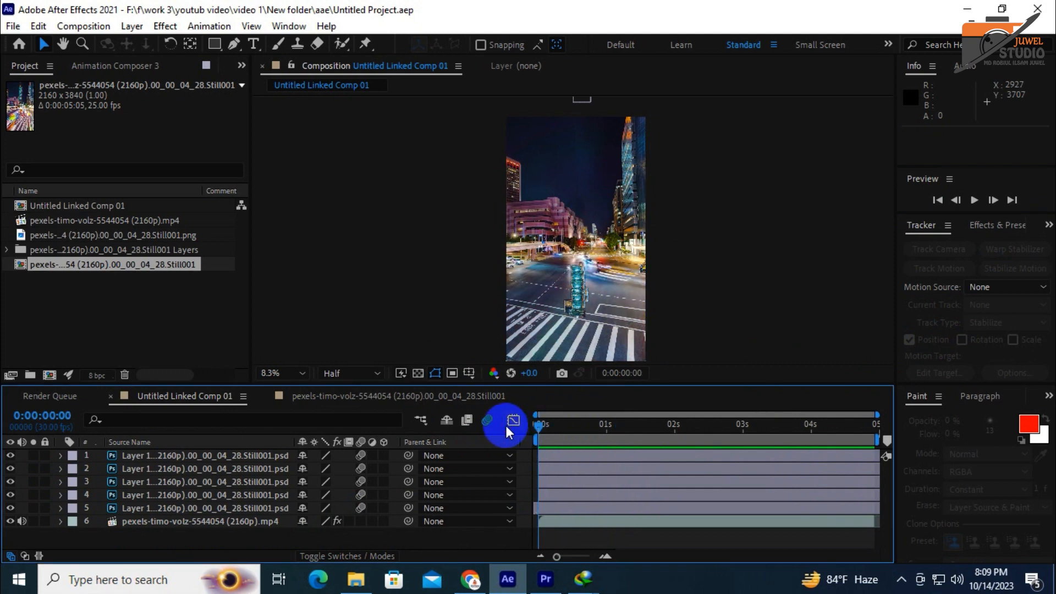
Pre-compose the five tower segment layers into Pre-comp 1
{"action": "left_click", "coordinate": [182, 453]}
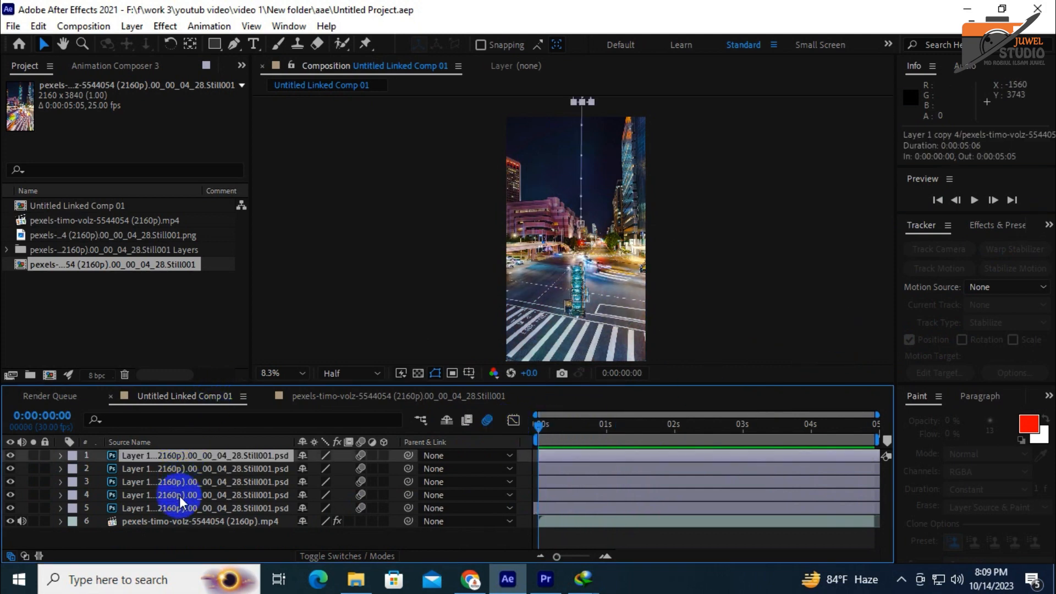
{"action": "left_click", "coordinate": [186, 506], "text": "shift"}
{"action": "right_click", "coordinate": [186, 506]}
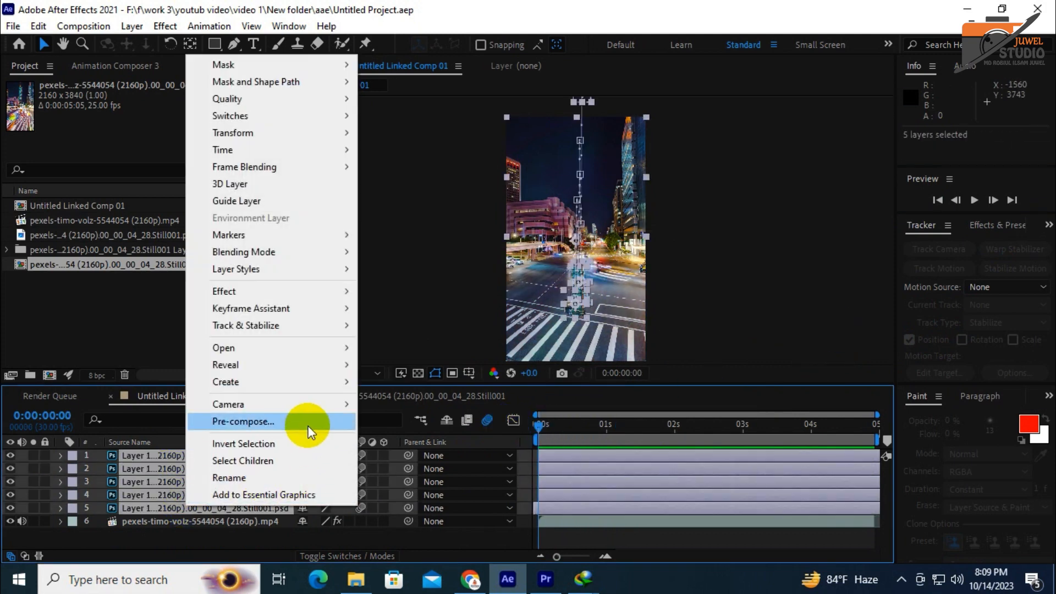
{"action": "left_click", "coordinate": [308, 422]}
{"action": "left_click", "coordinate": [566, 387]}
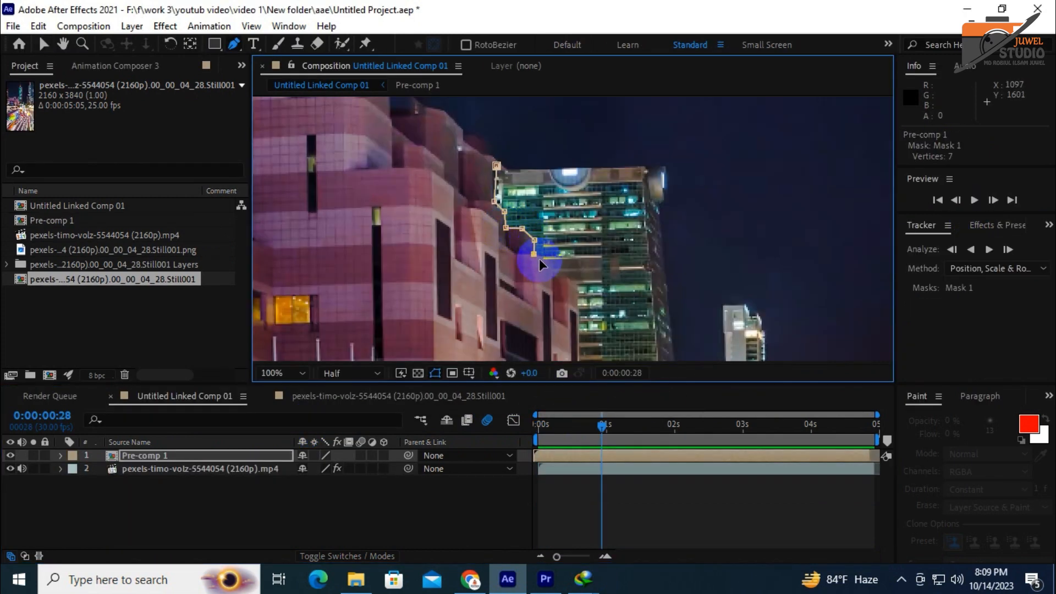
Trace Pre-comp 1's mask with the Pen tool along the foreground buildings' edge and close it around the street area below
{"action": "left_click", "coordinate": [548, 255]}
{"action": "left_click", "coordinate": [563, 276]}
{"action": "left_click", "coordinate": [575, 265]}
{"action": "left_click", "coordinate": [579, 262]}
{"action": "left_click", "coordinate": [577, 217]}
{"action": "left_click", "coordinate": [628, 221]}
{"action": "left_click", "coordinate": [720, 219]}
{"action": "scroll", "coordinate": [719, 220], "scroll_direction": "down", "scroll_amount": 2}
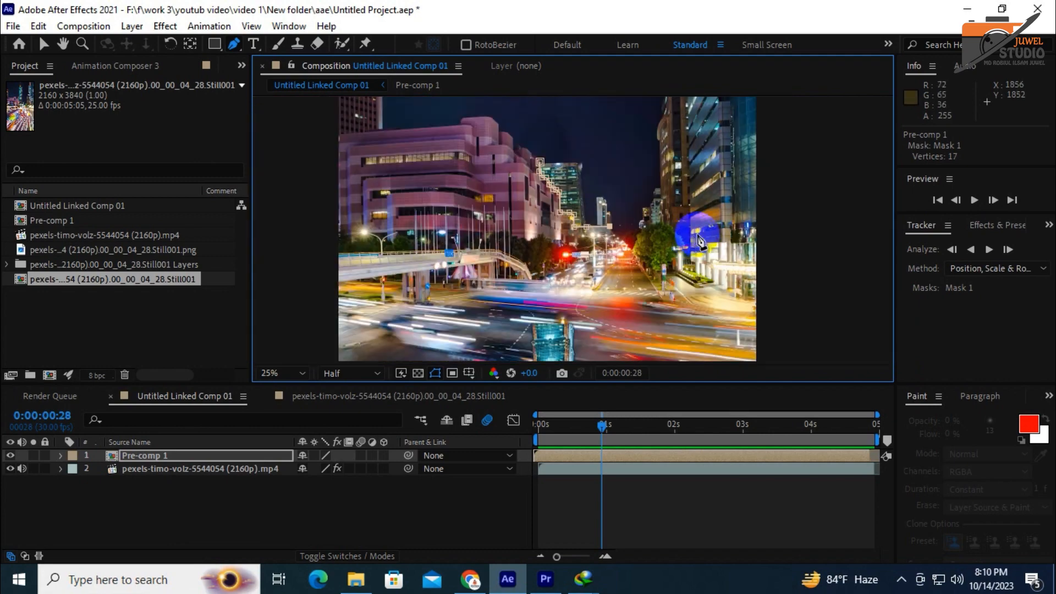
{"action": "scroll", "coordinate": [697, 235], "scroll_direction": "down", "scroll_amount": 2}
{"action": "left_click", "coordinate": [693, 294]}
{"action": "left_click", "coordinate": [448, 241]}
{"action": "left_click", "coordinate": [486, 205]}
{"action": "left_click", "coordinate": [599, 247]}
{"action": "left_click", "coordinate": [636, 257]}
Change the mode of Mask 1 on Pre-comp 1 so the tower segments are hidden inside the masked area
{"action": "left_click", "coordinate": [61, 455]}
{"action": "left_click", "coordinate": [75, 469]}
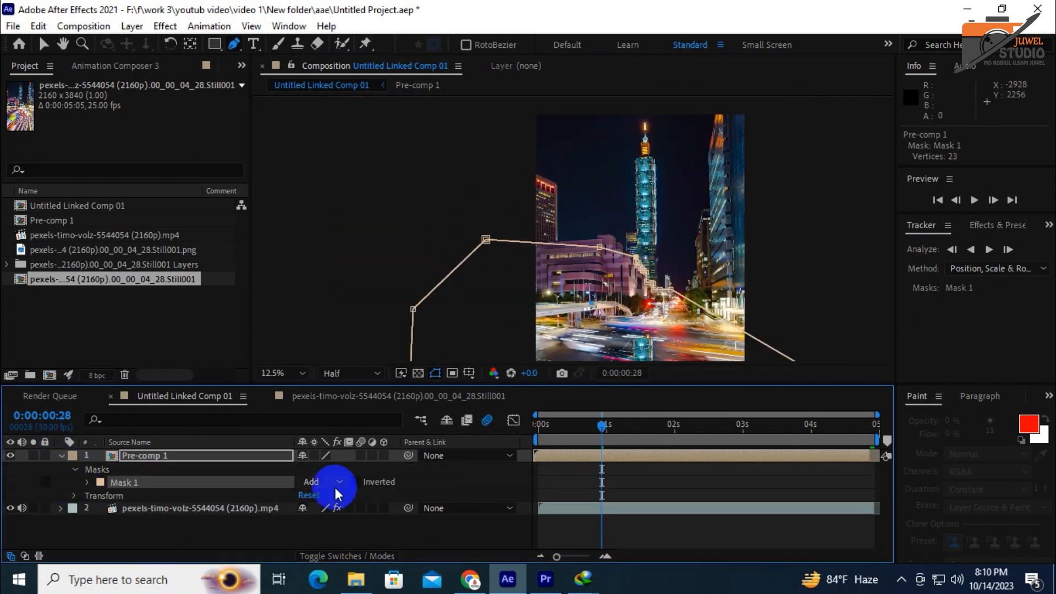
{"action": "left_click", "coordinate": [337, 485]}
{"action": "left_click", "coordinate": [354, 332]}
Play back the masked tower animation several times and return to the Selection tool
{"action": "left_click", "coordinate": [975, 200]}
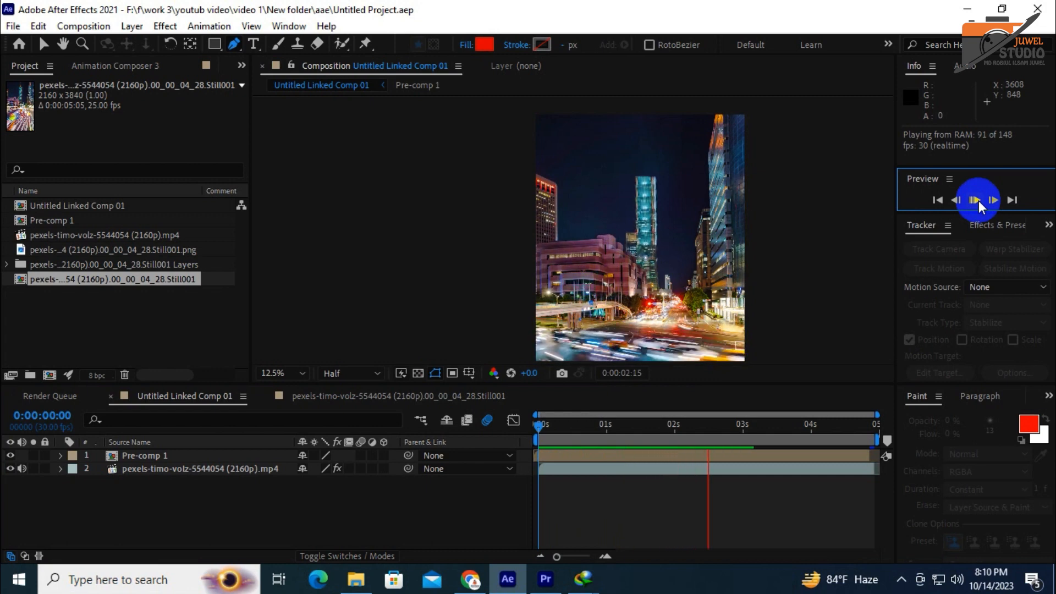
{"action": "left_click", "coordinate": [745, 441]}
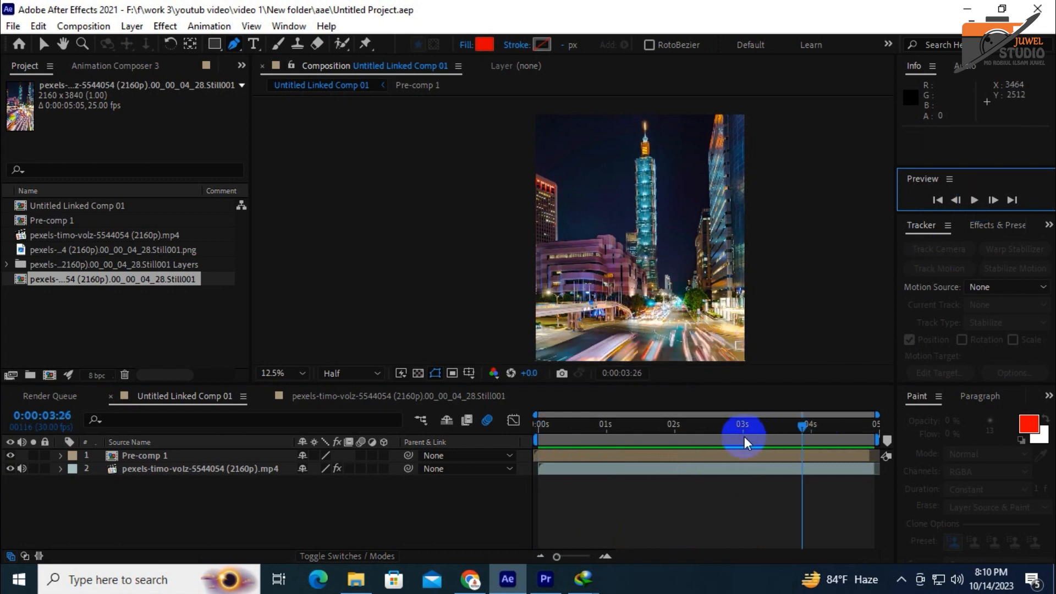
{"action": "left_click", "coordinate": [974, 201]}
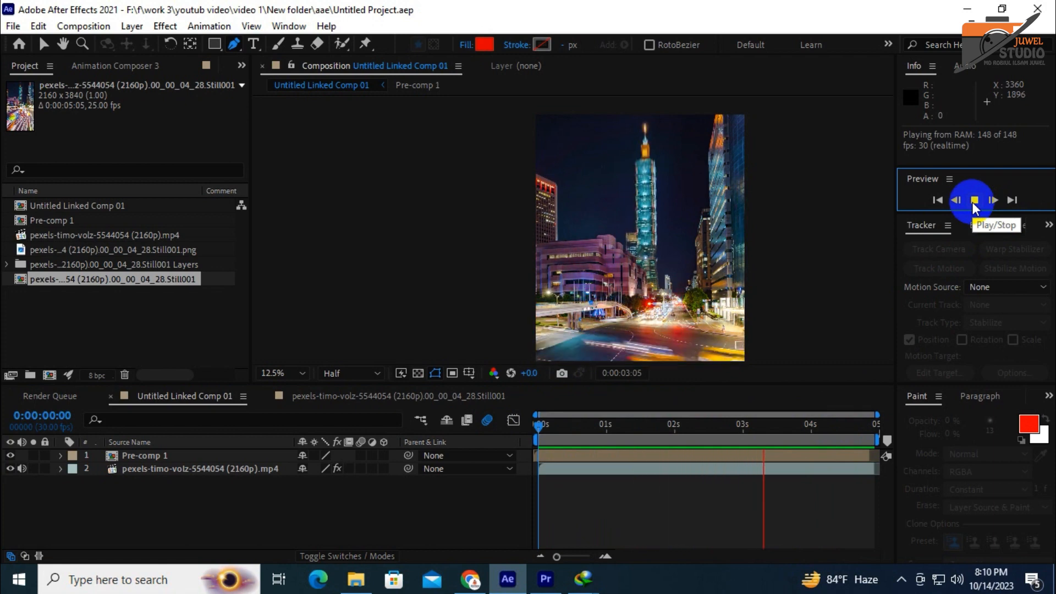
{"action": "left_click", "coordinate": [973, 203]}
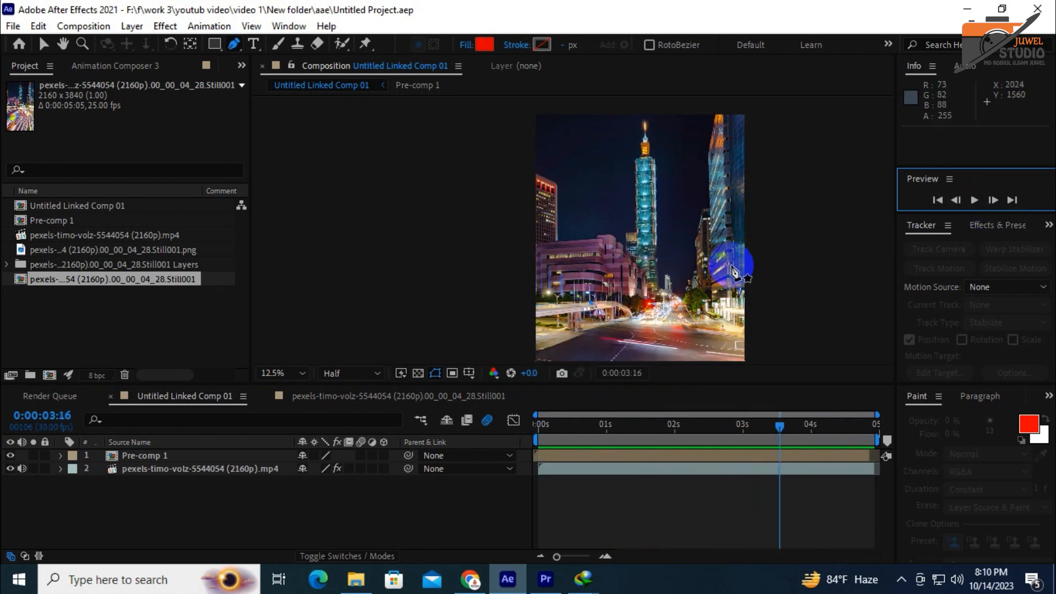
{"action": "left_click", "coordinate": [44, 44]}
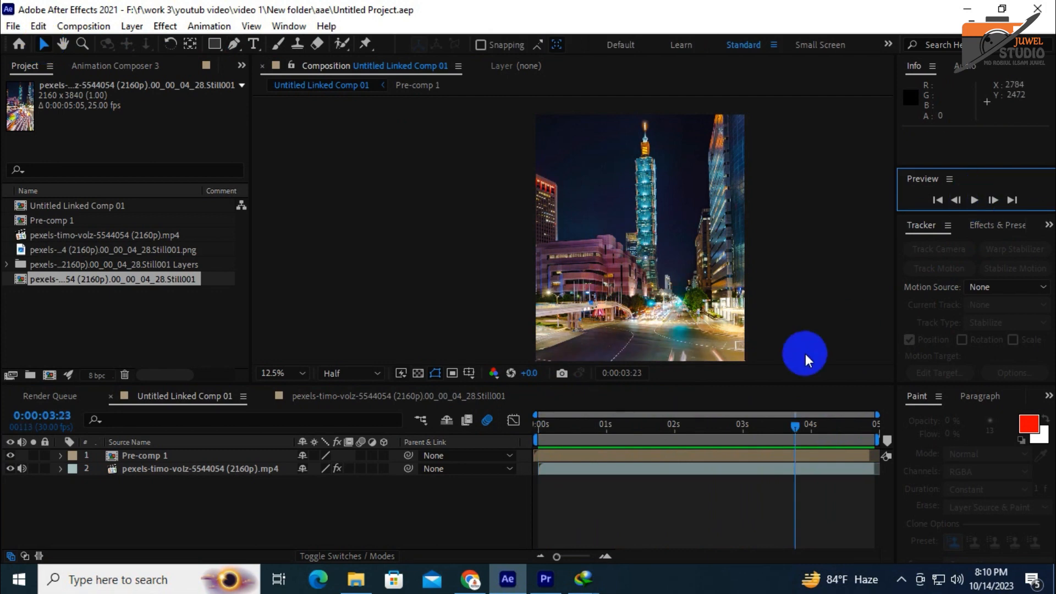
{"action": "left_click", "coordinate": [974, 201]}
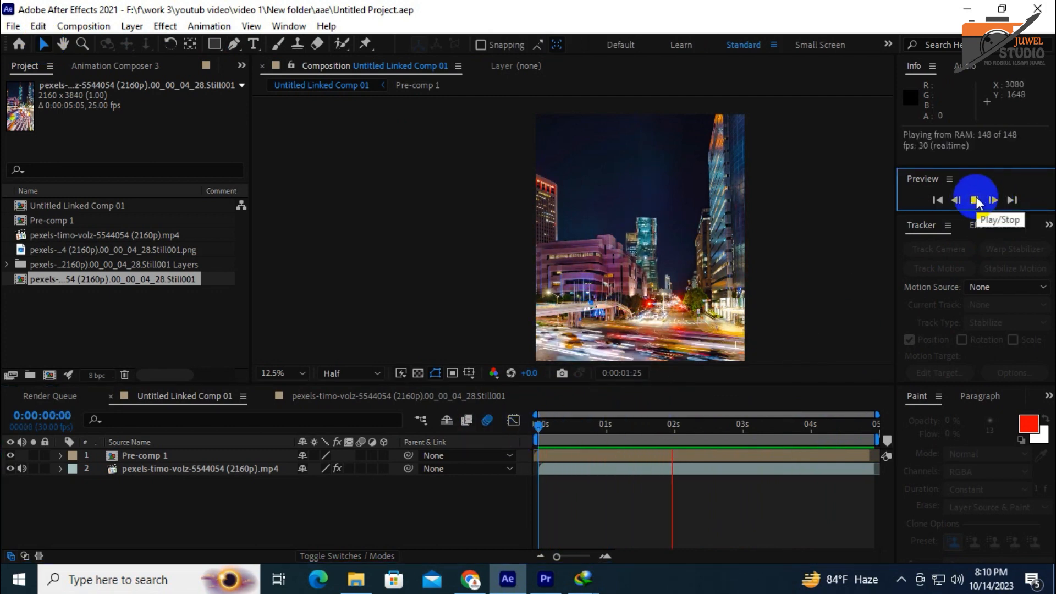
Add an adjustment layer above Pre-comp 1 and apply the Wiggle - position preset to it
{"action": "right_click", "coordinate": [199, 495]}
{"action": "mouse_move", "coordinate": [237, 310]}
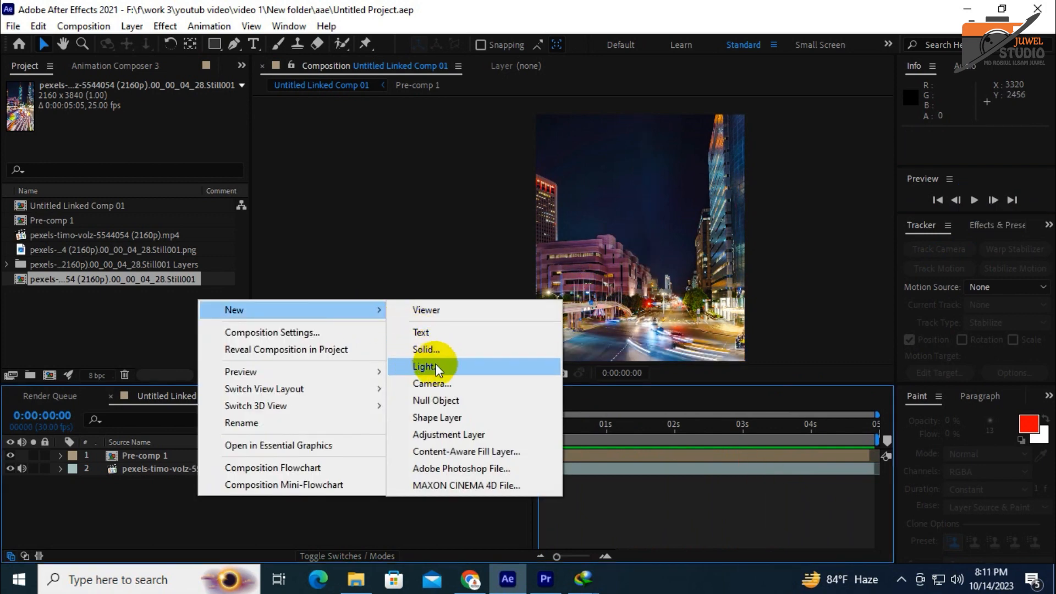
{"action": "left_click", "coordinate": [449, 434]}
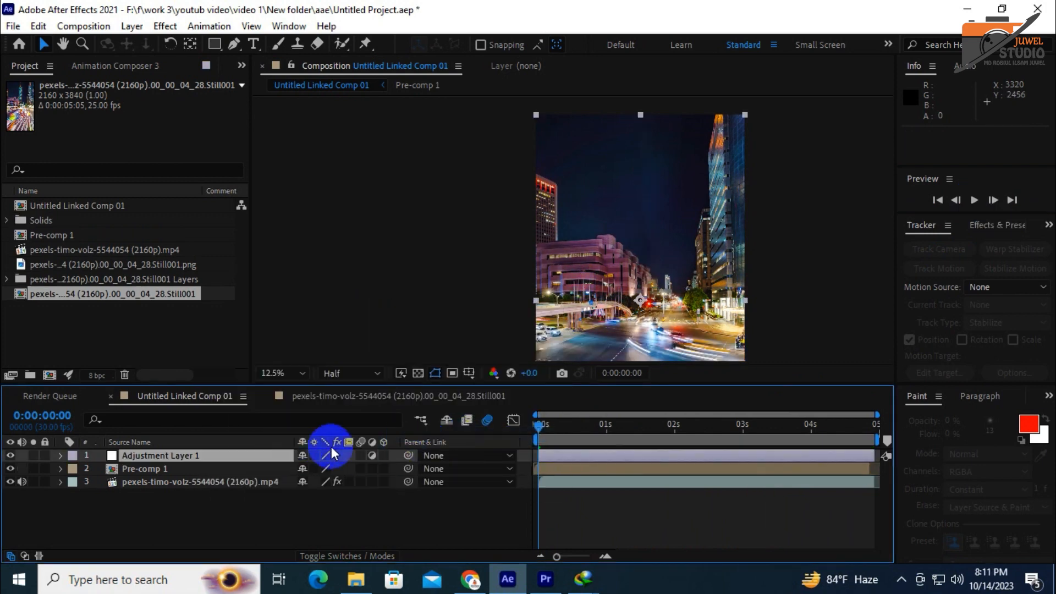
{"action": "left_click_drag", "start_coordinate": [545, 430], "coordinate": [584, 432]}
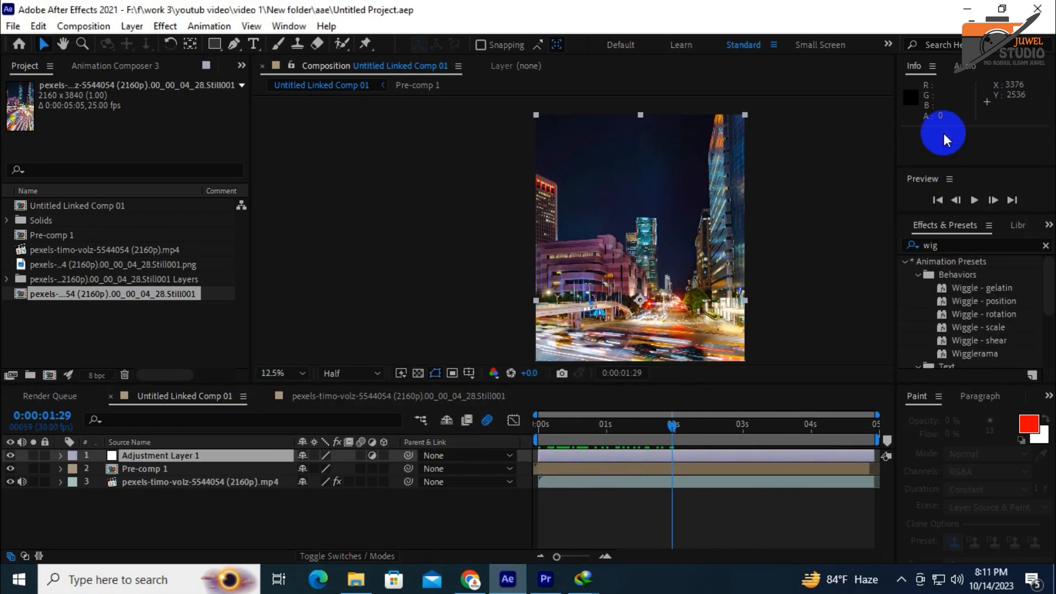
{"action": "left_click_drag", "start_coordinate": [1002, 309], "coordinate": [230, 463]}
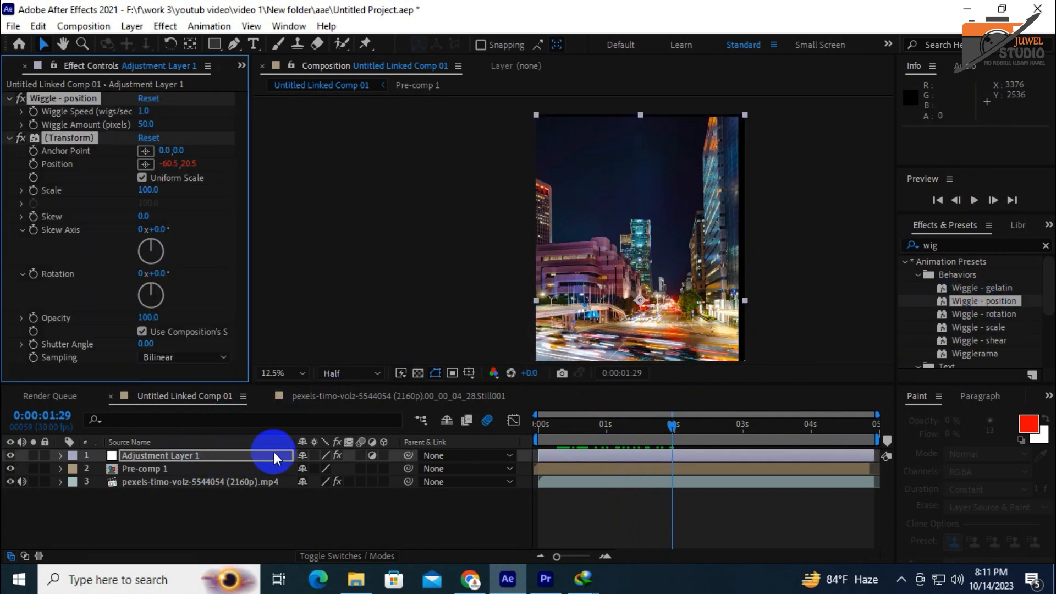
Add Wiggle Speed and Wiggle Amount keyframes on the adjustment layer at 0:00:00:19 and 0:00:00:22
{"action": "left_click_drag", "start_coordinate": [613, 425], "coordinate": [583, 427]}
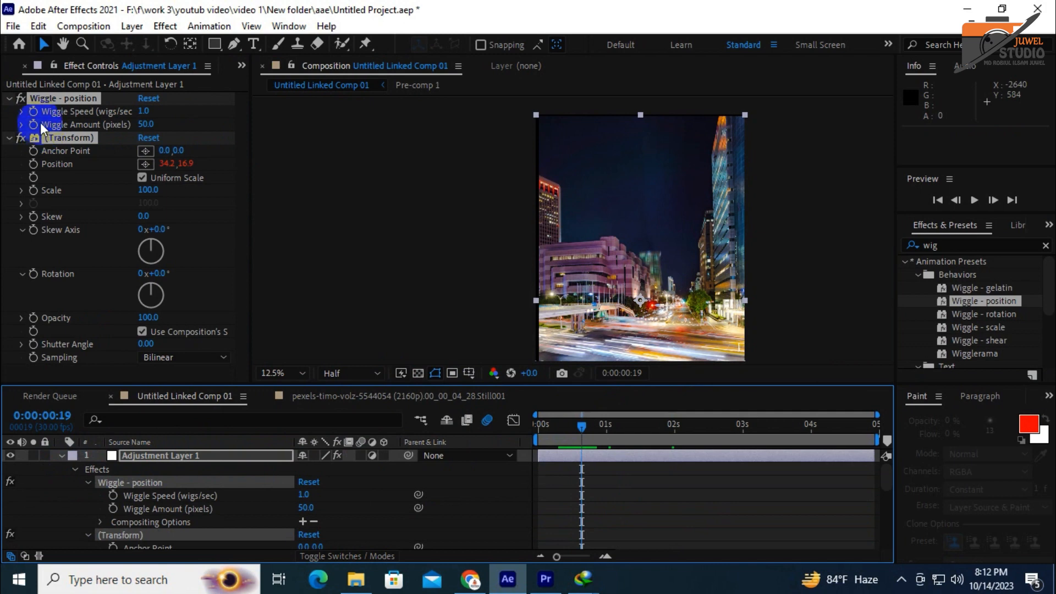
{"action": "left_click", "coordinate": [32, 112]}
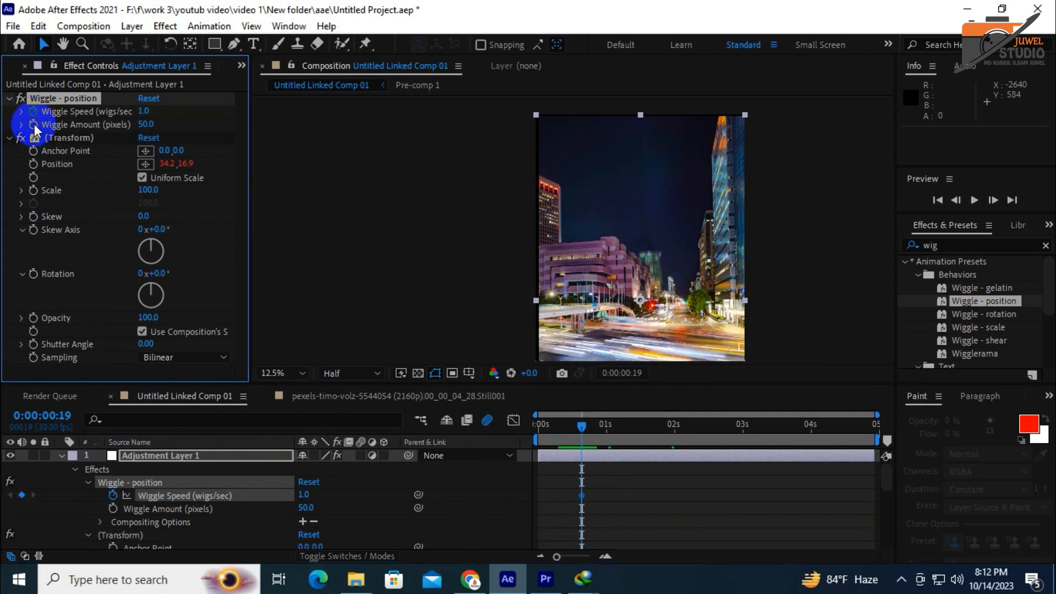
{"action": "left_click", "coordinate": [33, 125]}
{"action": "left_click", "coordinate": [994, 200]}
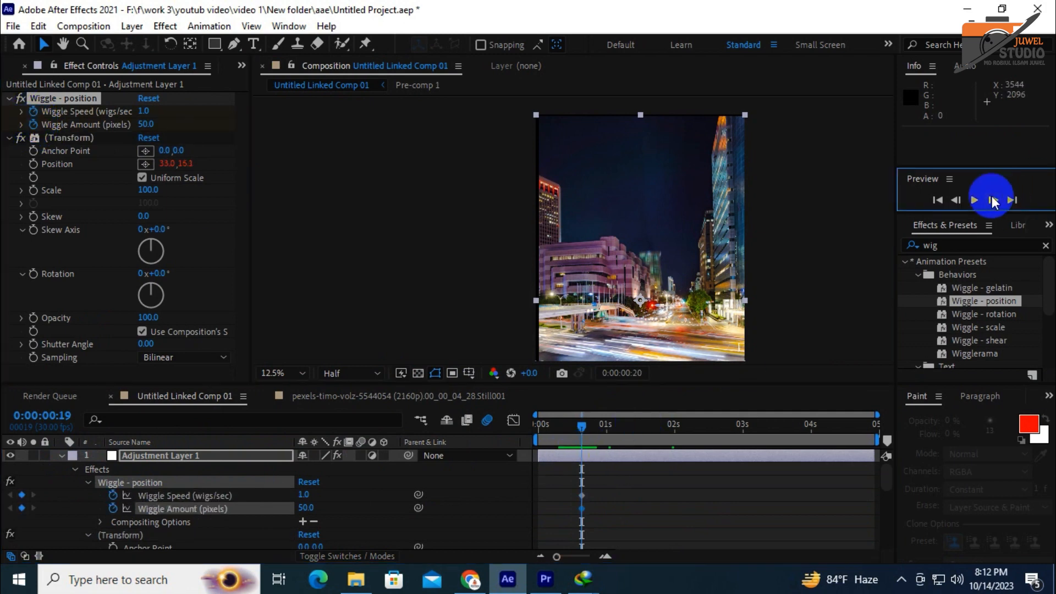
{"action": "left_click", "coordinate": [993, 200]}
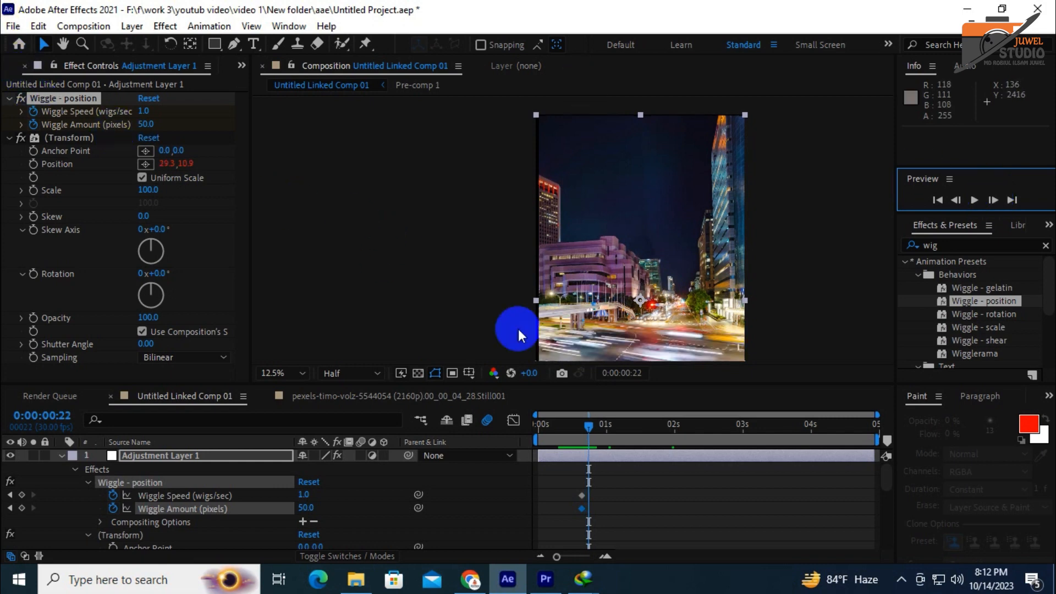
{"action": "left_click", "coordinate": [22, 494]}
{"action": "left_click", "coordinate": [22, 508]}
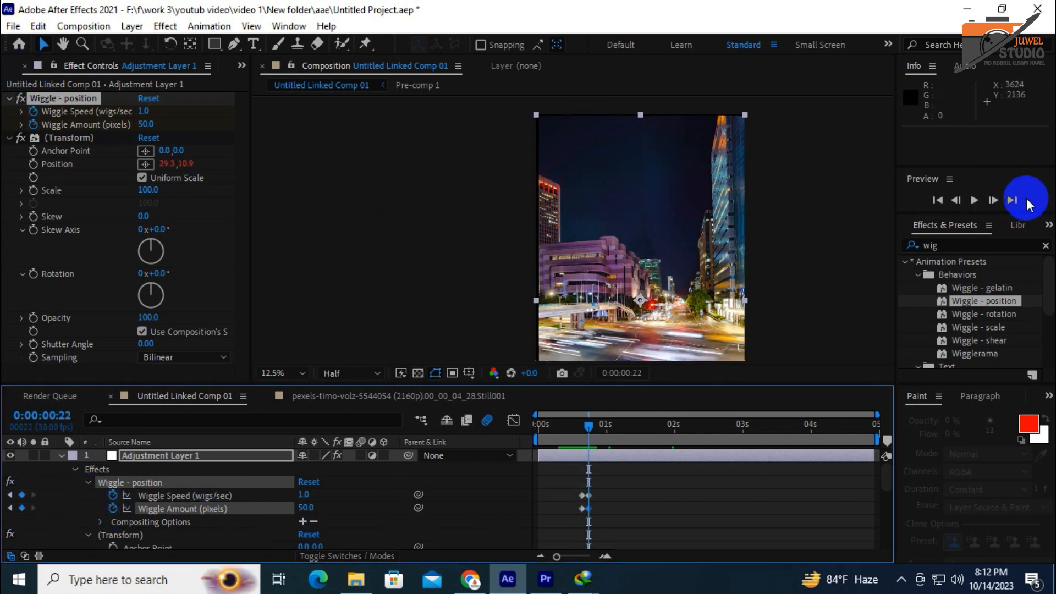
Advance four frames and add Wiggle Speed and Wiggle Amount keyframes at 0:00:00:26
{"action": "left_click", "coordinate": [993, 200]}
{"action": "left_click", "coordinate": [993, 200]}
{"action": "left_click", "coordinate": [993, 200]}
{"action": "left_click", "coordinate": [993, 200]}
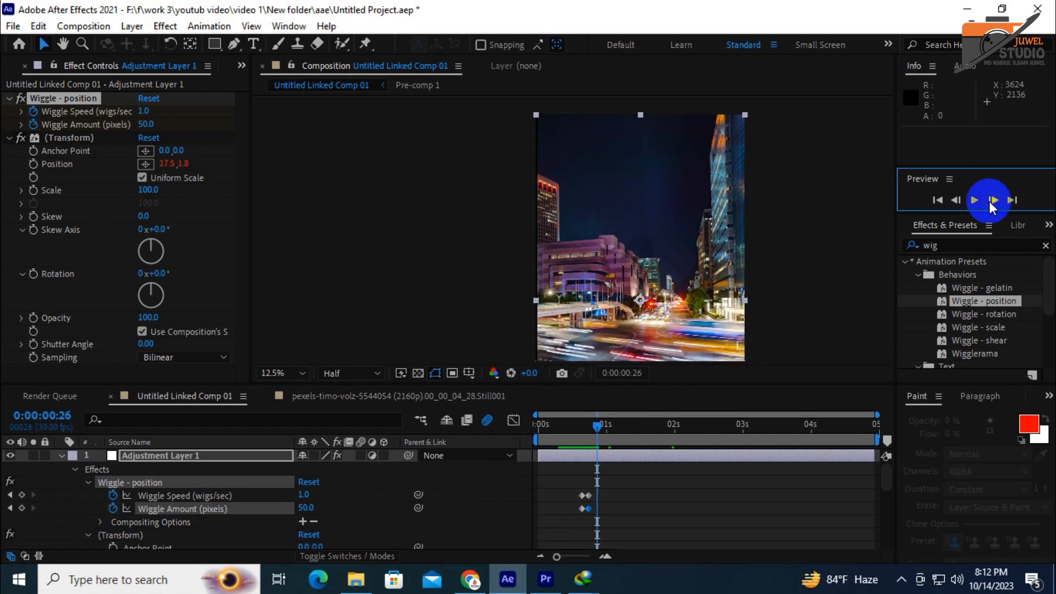
{"action": "left_click", "coordinate": [22, 494]}
{"action": "left_click", "coordinate": [22, 508]}
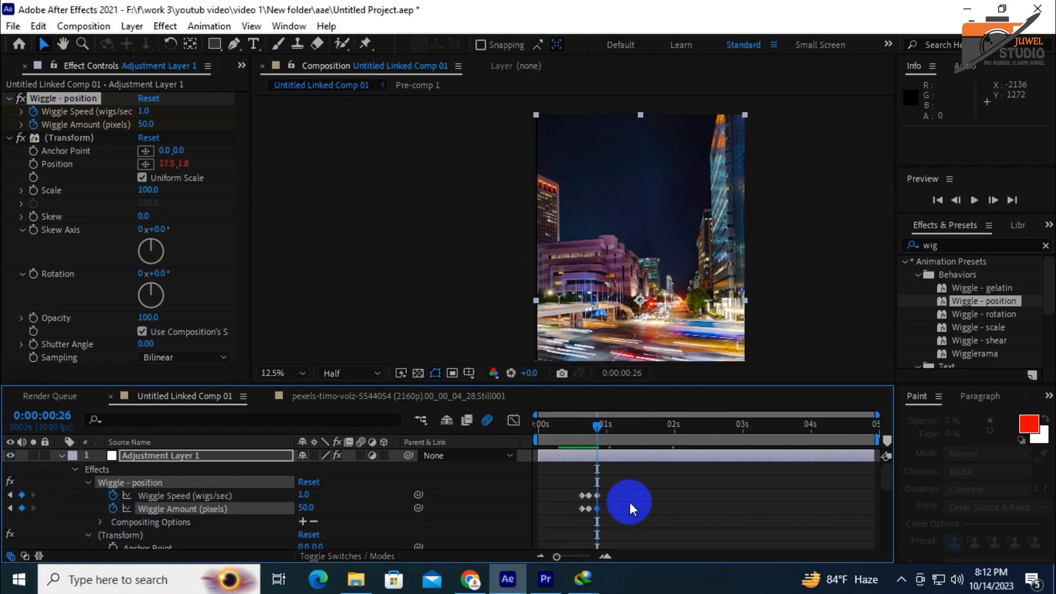
Set the Wiggle Speed to 0 at the 0:00:00:19 keyframe
{"action": "left_click_drag", "start_coordinate": [599, 434], "coordinate": [581, 427]}
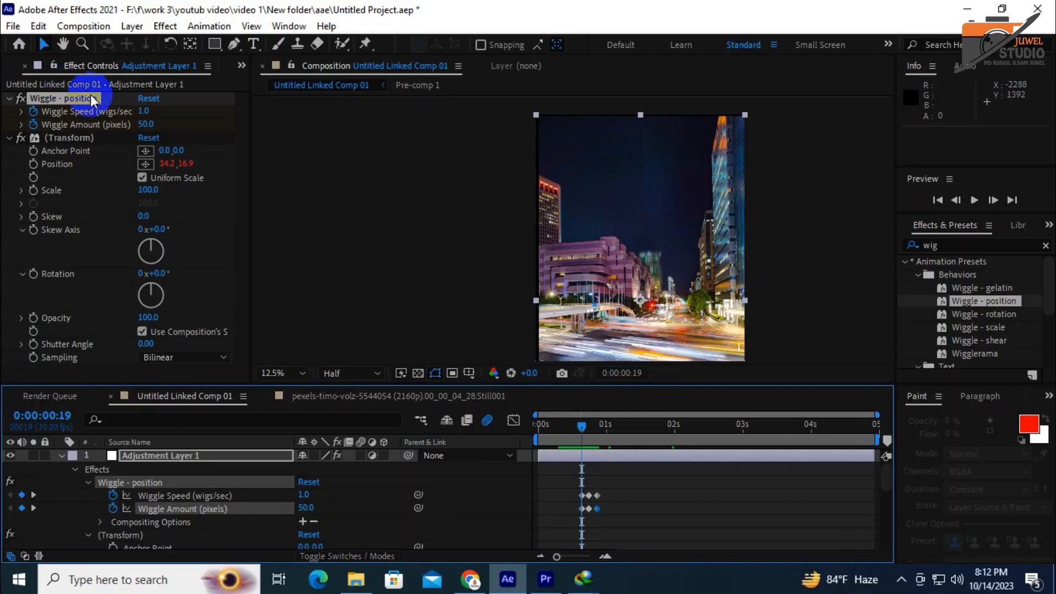
{"action": "left_click", "coordinate": [146, 113]}
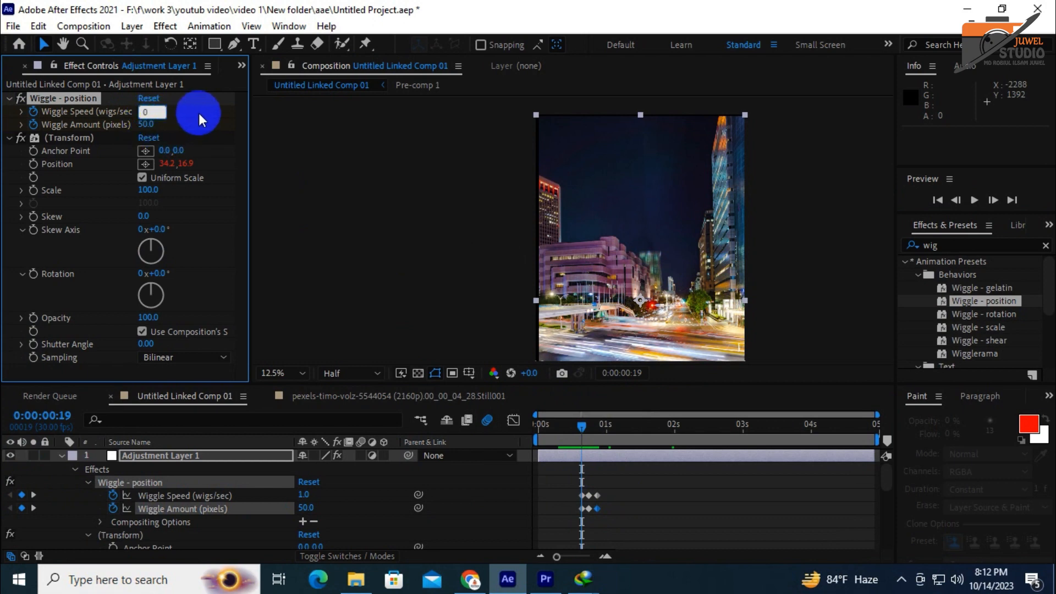
{"action": "type", "text": "0"}
{"action": "key", "text": "Return"}
Edit the wiggle values at 0:00:00:26 and set the Wiggle Amount to 30 at 0:00:00:22
{"action": "left_click_drag", "start_coordinate": [585, 427], "coordinate": [602, 434]}
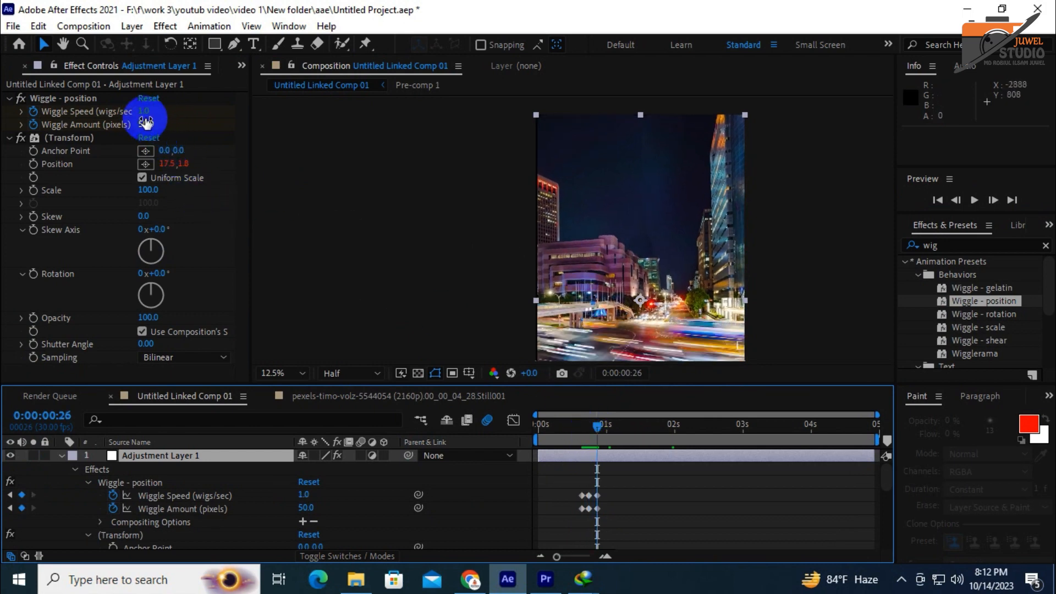
{"action": "left_click", "coordinate": [145, 112]}
{"action": "key", "text": "Tab"}
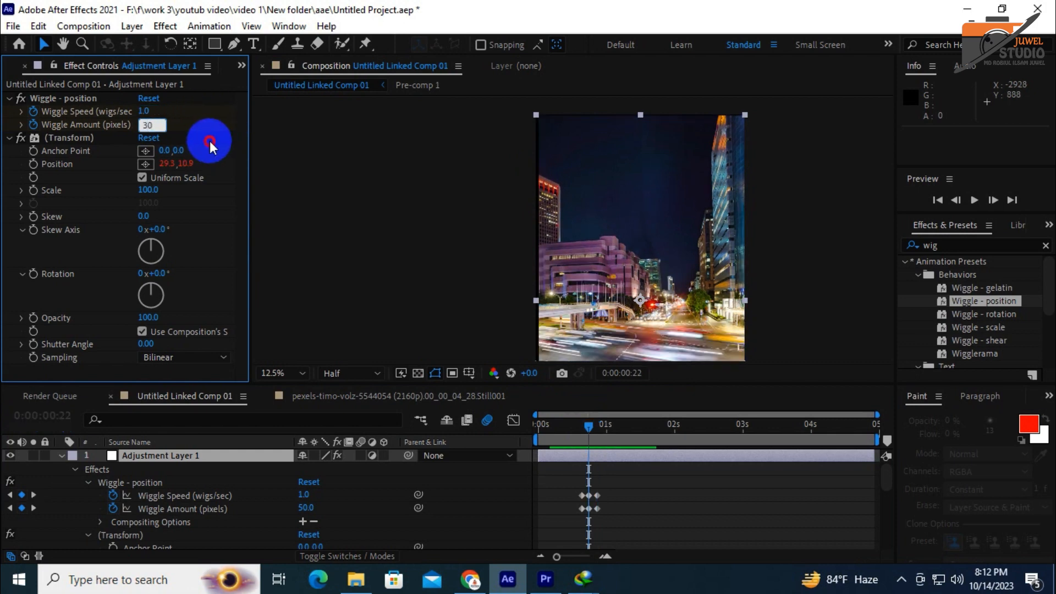
{"action": "type", "text": "30"}
{"action": "key", "text": "Return"}
Shift the wiggle keyframes so the last pair falls at 0:00:00:26, and play the shake from the start
{"action": "left_click_drag", "start_coordinate": [547, 553], "coordinate": [587, 558]}
{"action": "left_click_drag", "start_coordinate": [697, 429], "coordinate": [660, 438]}
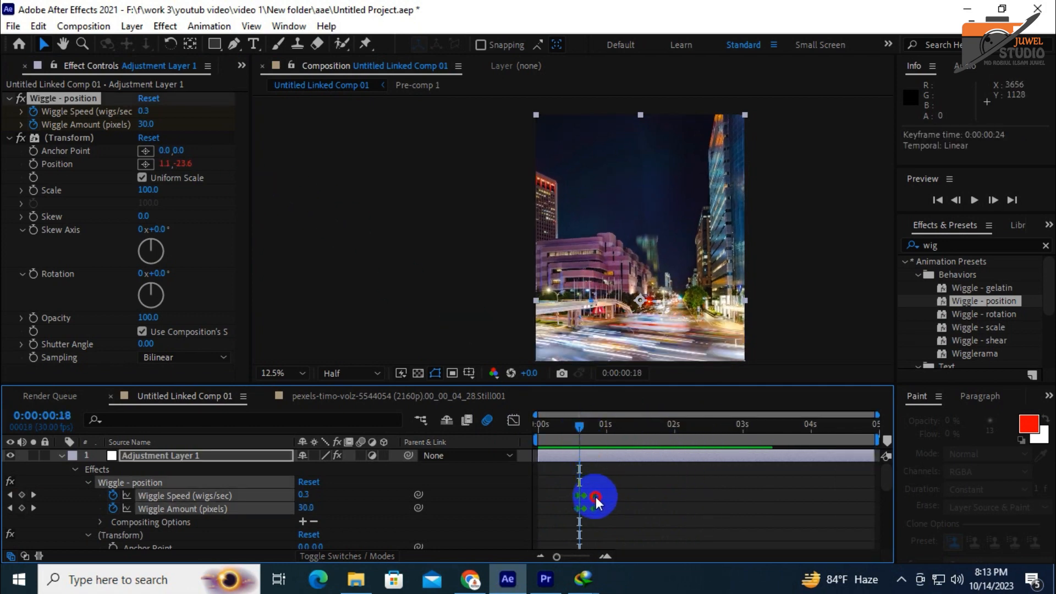
{"action": "left_click_drag", "start_coordinate": [595, 498], "coordinate": [599, 498]}
{"action": "left_click_drag", "start_coordinate": [584, 433], "coordinate": [500, 415]}
{"action": "key", "text": "space"}
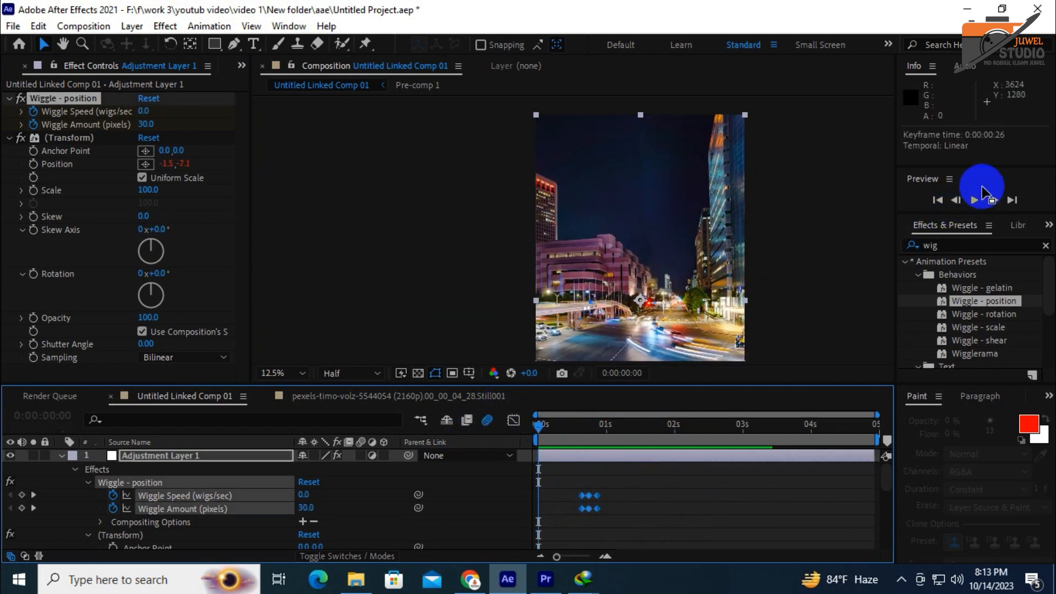
Paste the copied wiggle keyframes at 0:00:01:16 and preview the second shake
{"action": "left_click", "coordinate": [643, 427]}
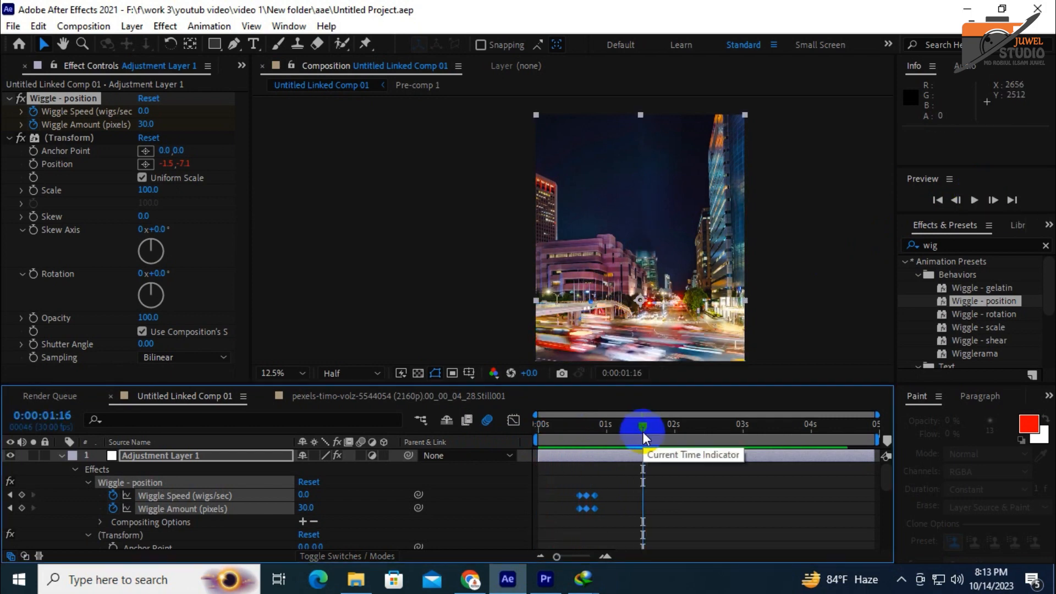
{"action": "key", "text": "ctrl+v"}
{"action": "left_click", "coordinate": [974, 200]}
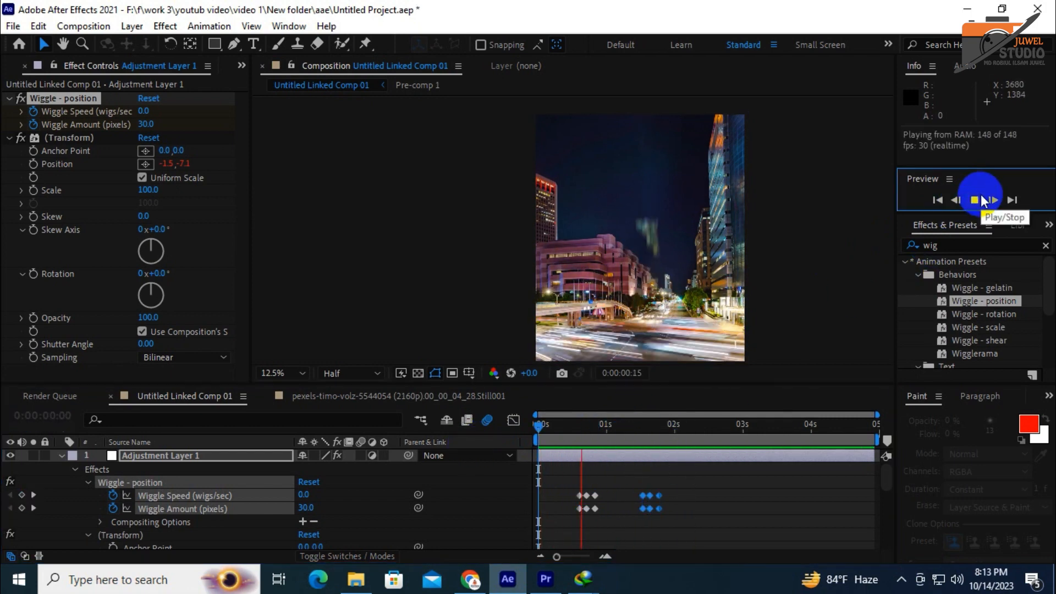
Paste the wiggle keyframes again between 2 and 3 seconds and play back the repeated shakes
{"action": "left_click_drag", "start_coordinate": [638, 427], "coordinate": [757, 434]}
{"action": "key", "text": "ctrl+v"}
{"action": "left_click", "coordinate": [974, 201]}
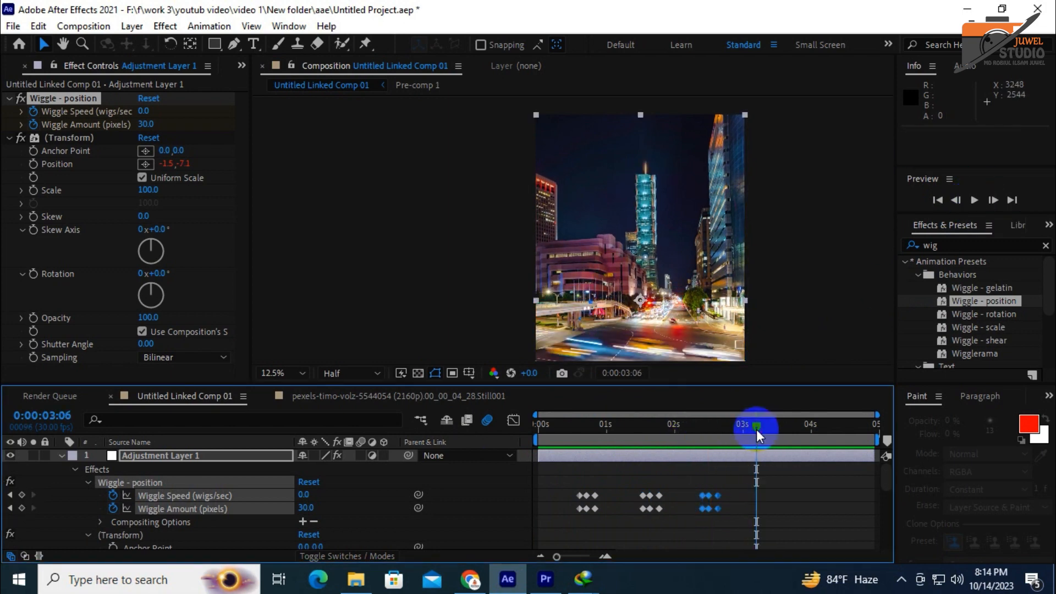
{"action": "left_click", "coordinate": [975, 200]}
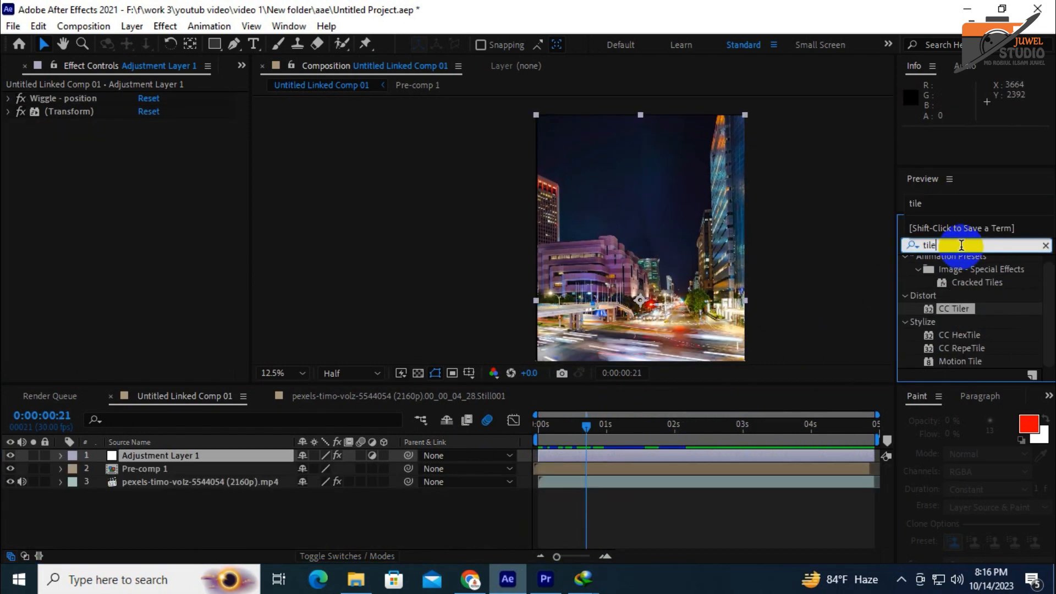
Apply the Motion Tile effect to Adjustment Layer 1 and place it above the Wiggle - position effect
{"action": "left_click", "coordinate": [961, 245]}
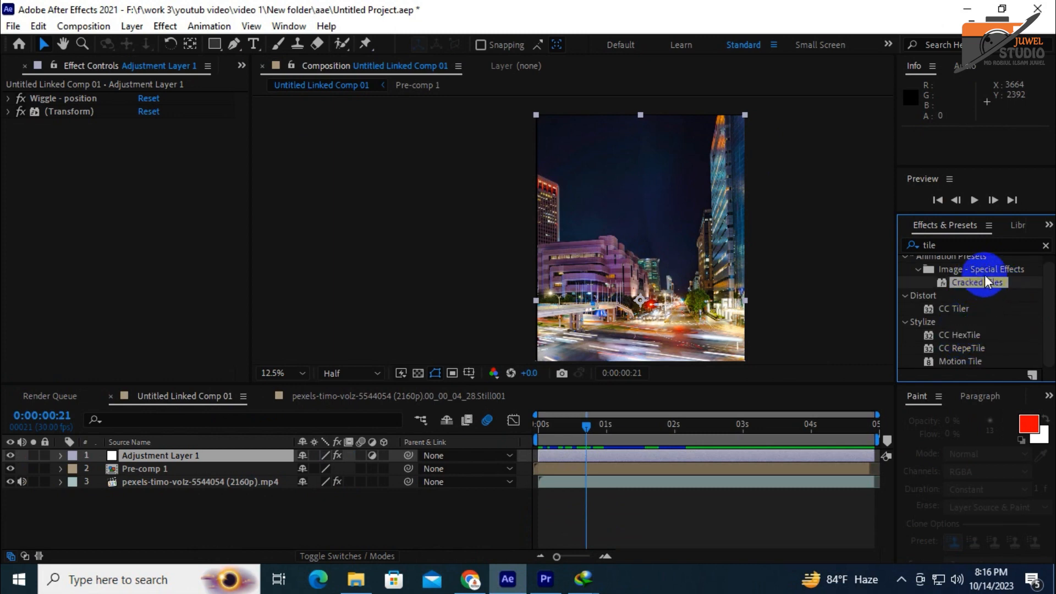
{"action": "left_click", "coordinate": [958, 314]}
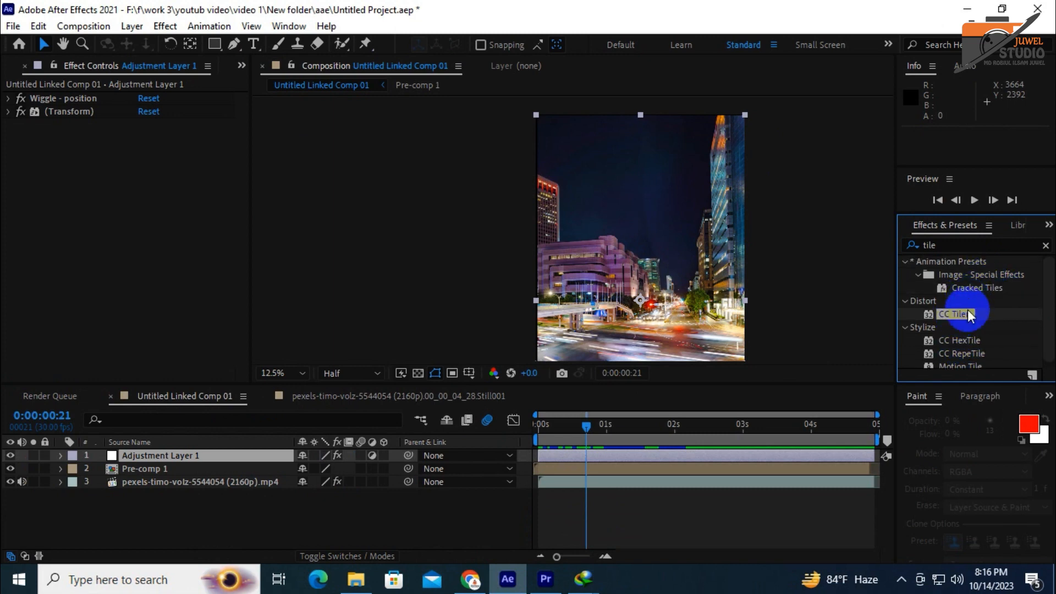
{"action": "left_click", "coordinate": [961, 340]}
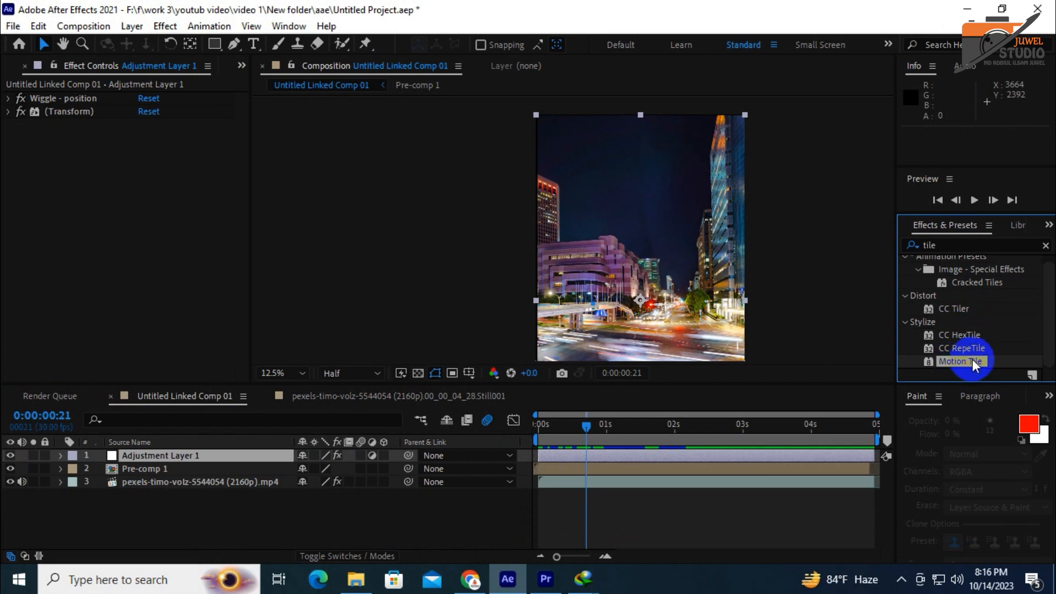
{"action": "left_click_drag", "start_coordinate": [968, 361], "coordinate": [168, 460]}
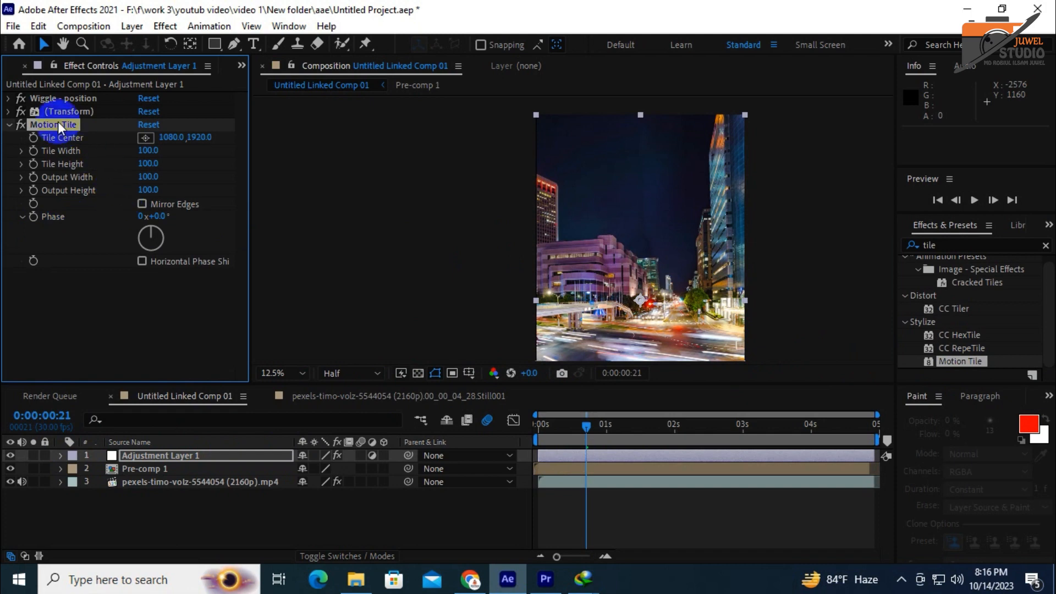
{"action": "left_click_drag", "start_coordinate": [60, 128], "coordinate": [68, 102]}
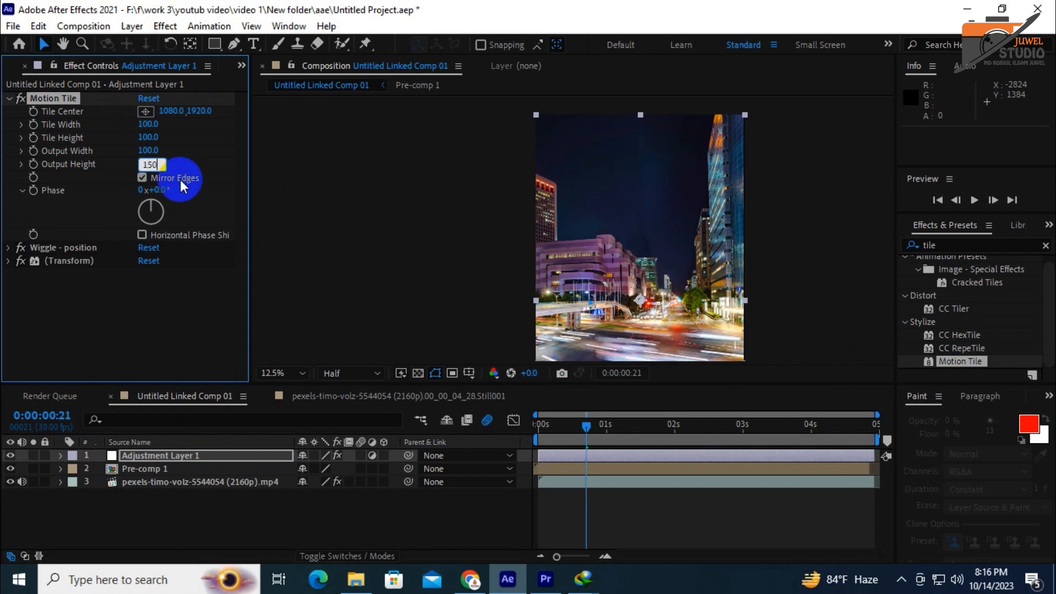
Enable Mirror Edges on Motion Tile, set Output Width and Output Height to 150, and preview the shake
{"action": "left_click", "coordinate": [160, 310]}
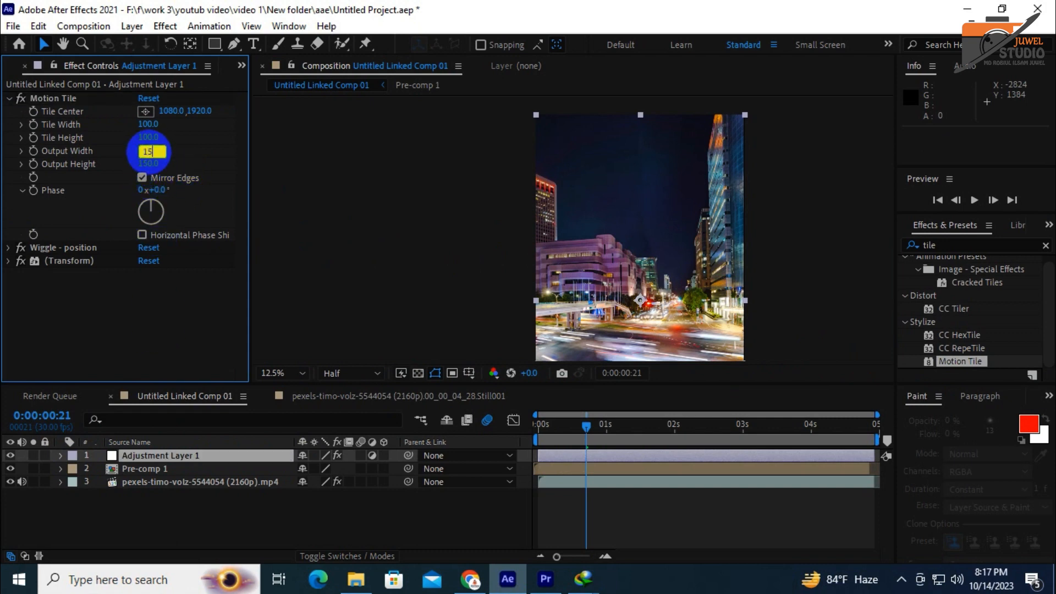
{"action": "left_click", "coordinate": [163, 297]}
{"action": "left_click", "coordinate": [973, 200]}
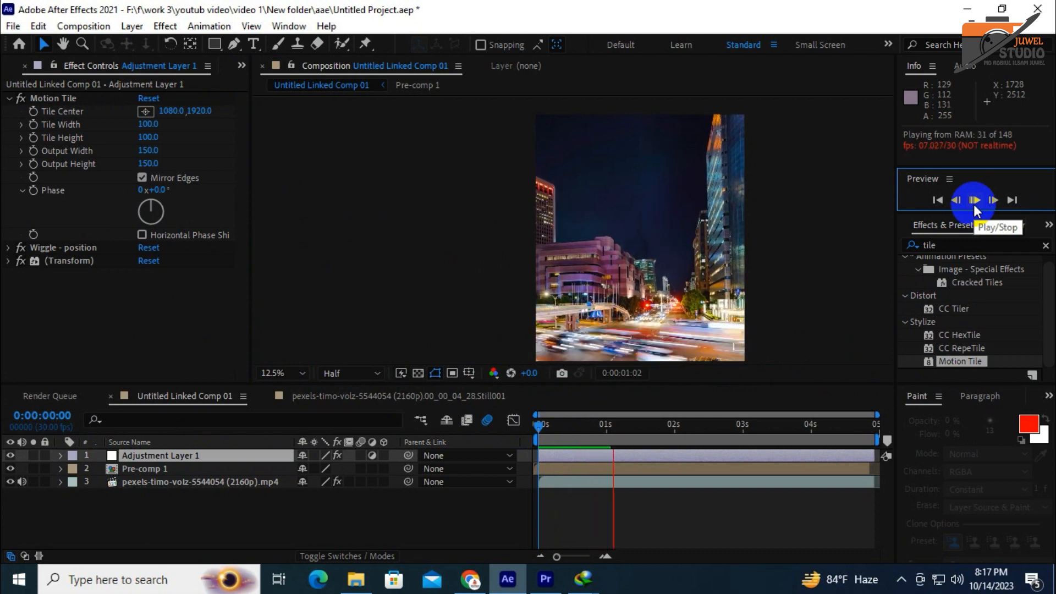
{"action": "left_click", "coordinate": [973, 203]}
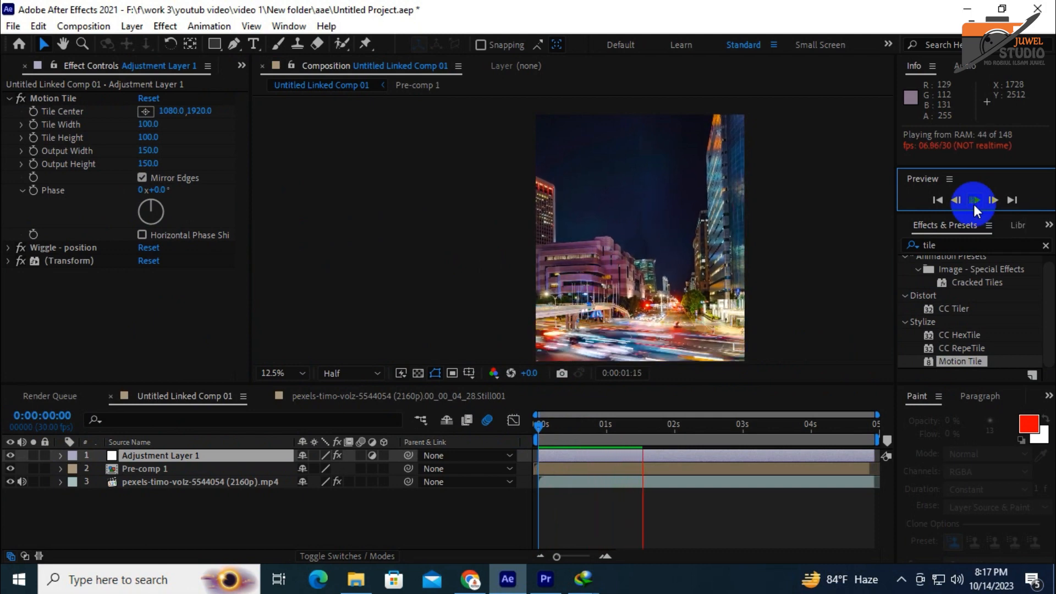
Save the project and fit the whole composition in the viewer
{"action": "key", "text": "ctrl+s"}
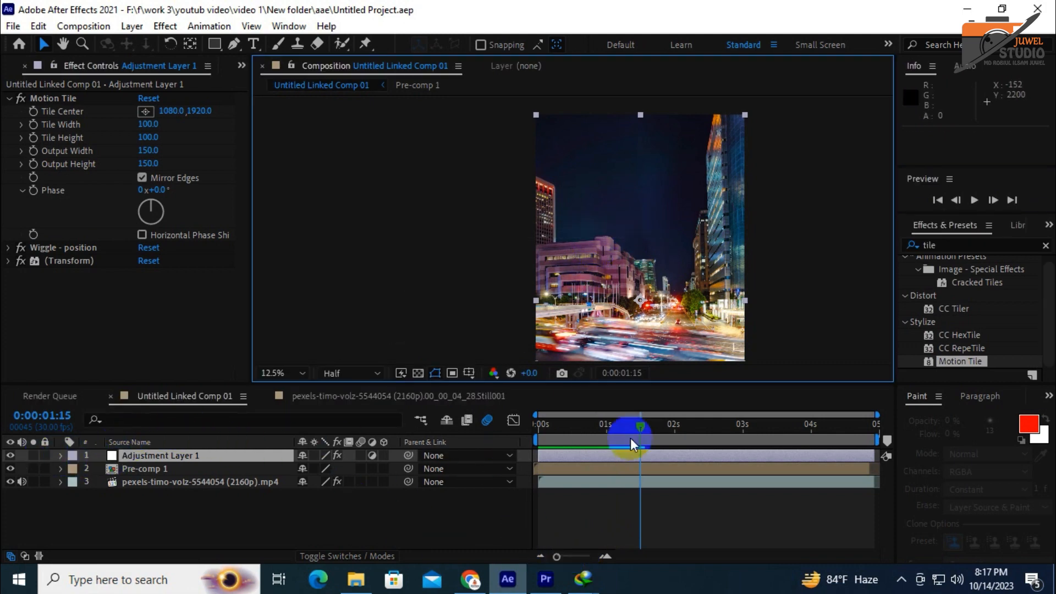
{"action": "scroll", "coordinate": [665, 280], "scroll_direction": "down", "scroll_amount": 1}
{"action": "left_click", "coordinate": [281, 373]}
{"action": "left_click", "coordinate": [273, 99]}
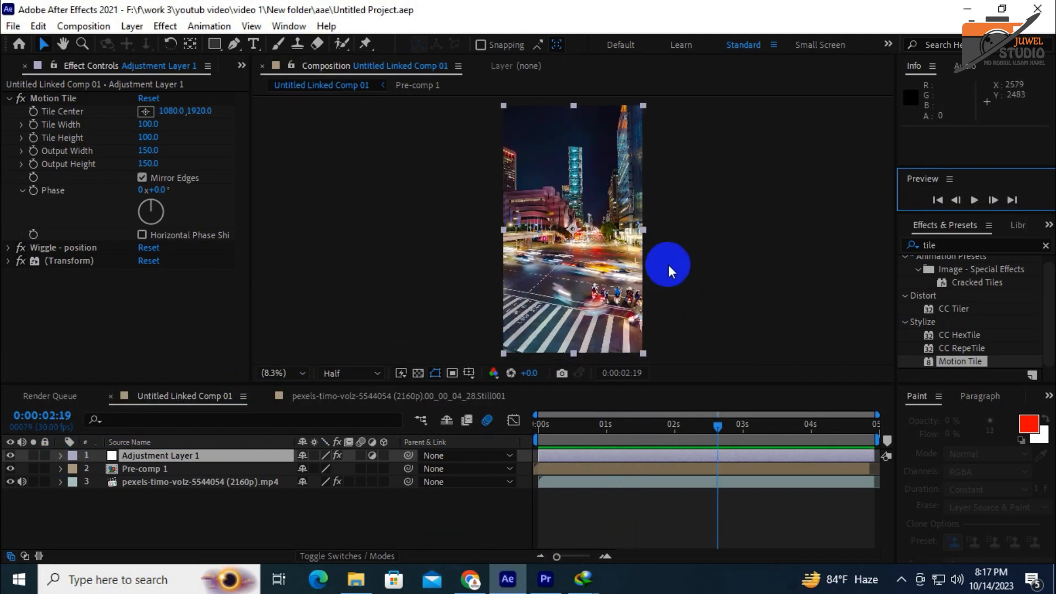
{"action": "left_click", "coordinate": [12, 25]}
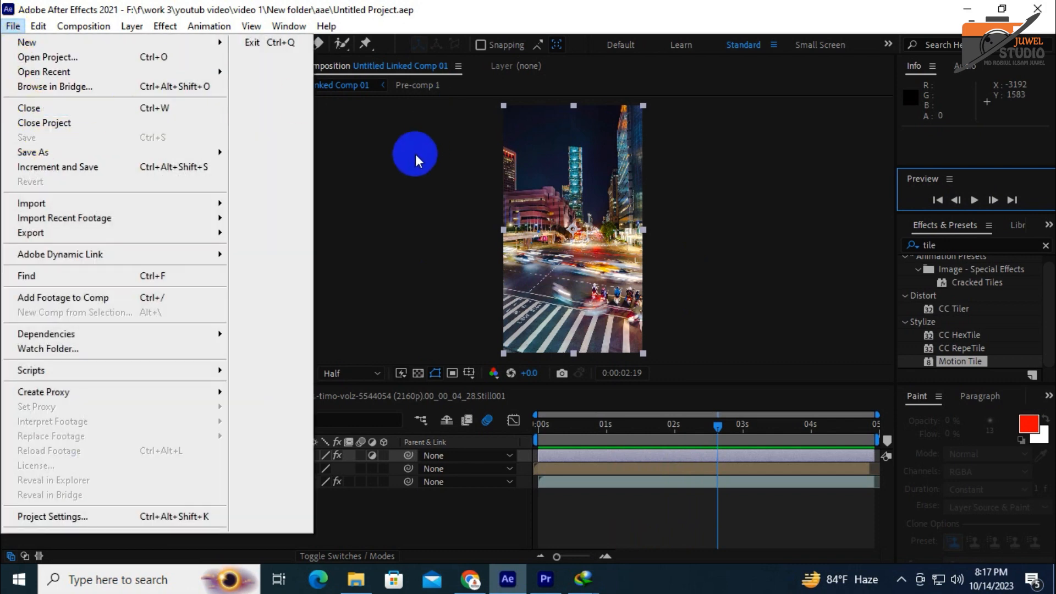
{"action": "left_click", "coordinate": [415, 154]}
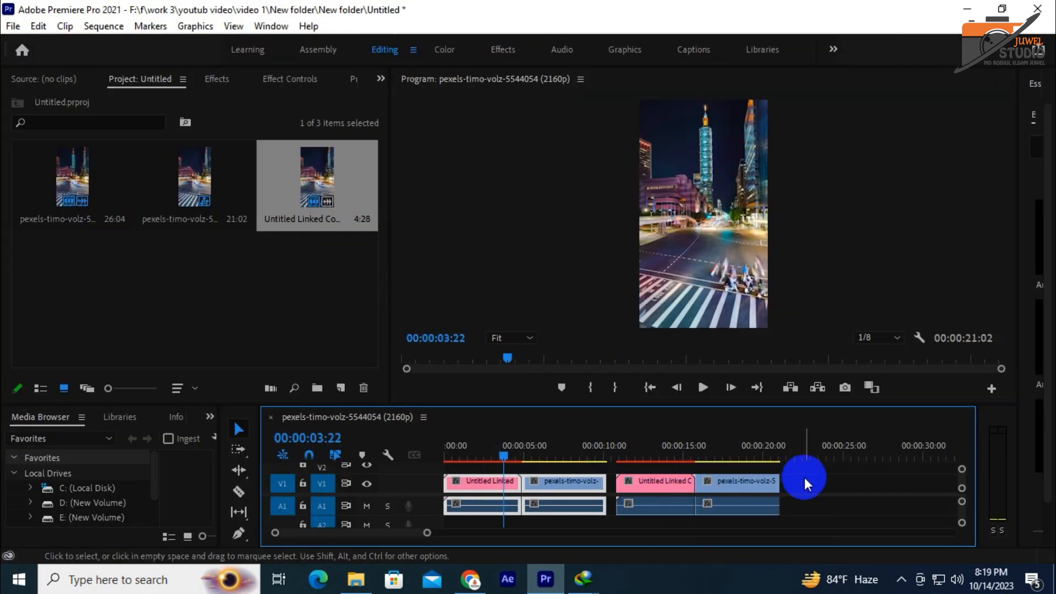
In Premiere Pro, nest the second pair of timeline clips under the default name and play back the nested sequence
{"action": "left_click_drag", "start_coordinate": [801, 481], "coordinate": [674, 502]}
{"action": "right_click", "coordinate": [661, 491]}
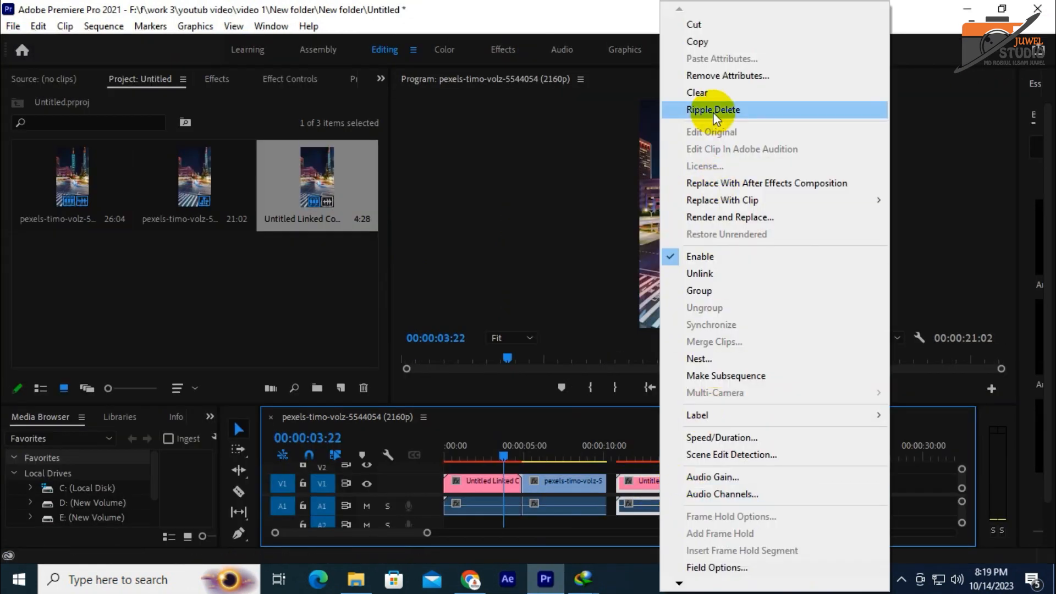
{"action": "left_click", "coordinate": [710, 359]}
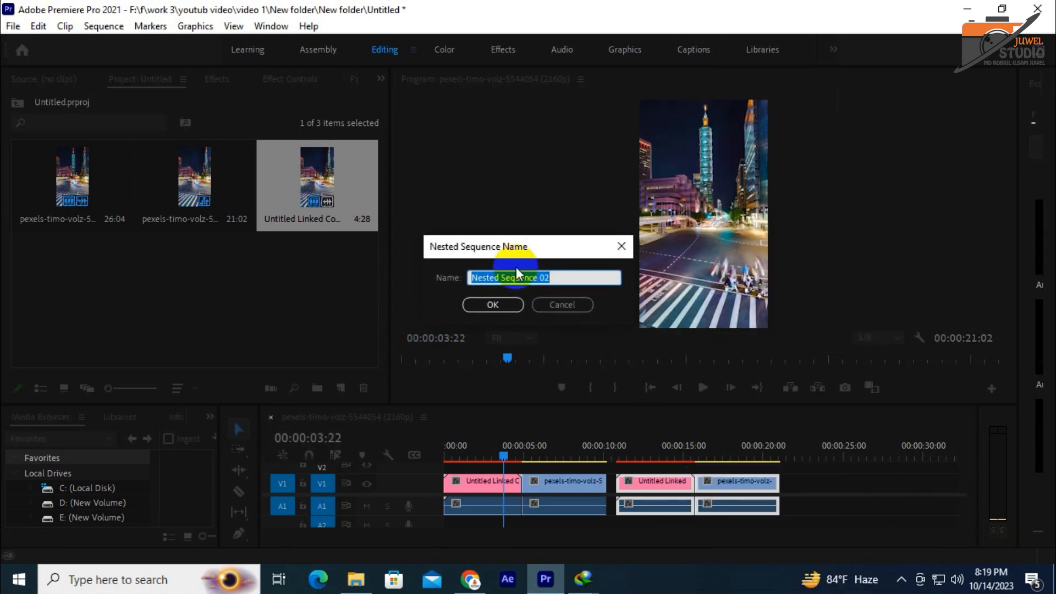
{"action": "key", "text": "Return"}
{"action": "left_click", "coordinate": [667, 514]}
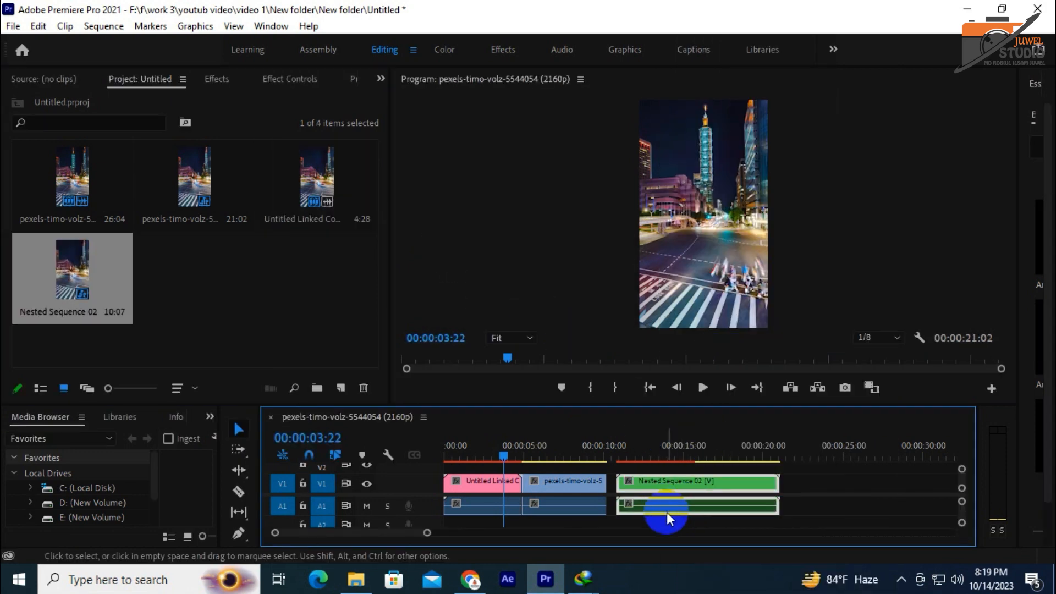
{"action": "left_click", "coordinate": [704, 366]}
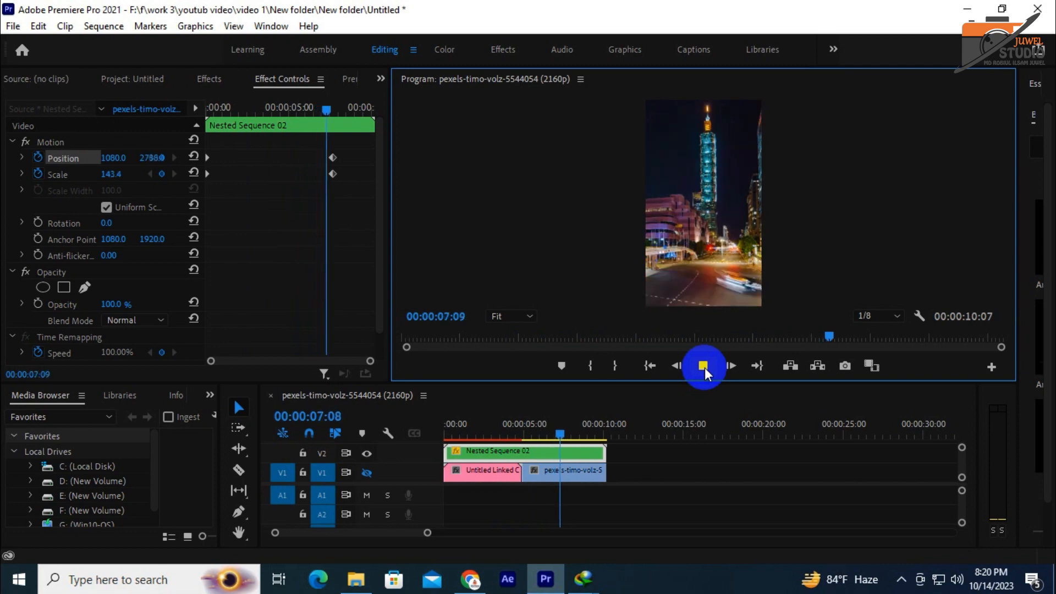
{"action": "left_click", "coordinate": [703, 366]}
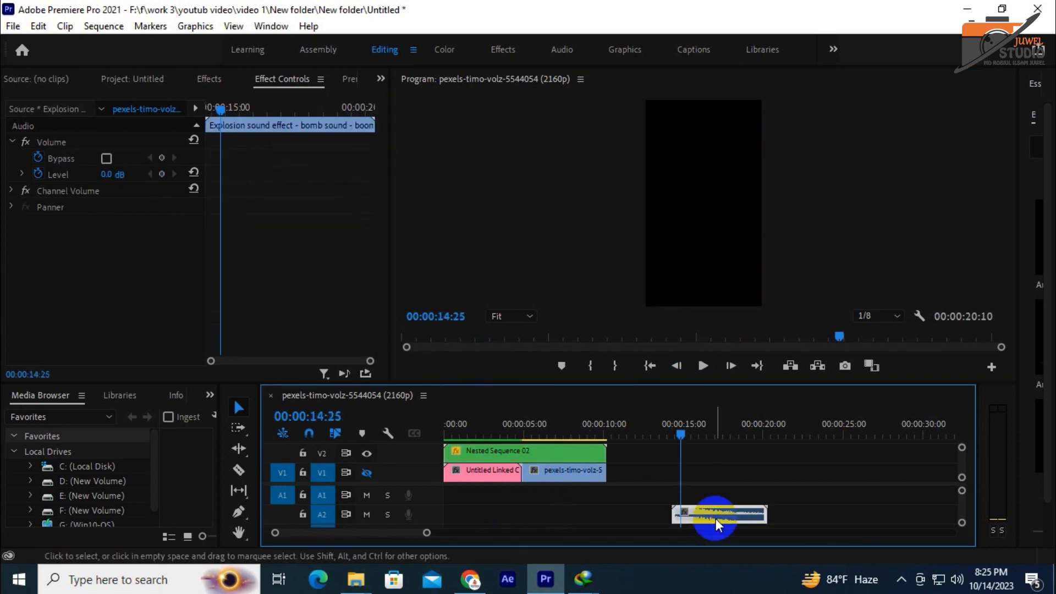
Set the explosion sound effect's volume level to -10 dB and play the clip
{"action": "left_click_drag", "start_coordinate": [715, 512], "coordinate": [719, 514]}
{"action": "left_click", "coordinate": [113, 175]}
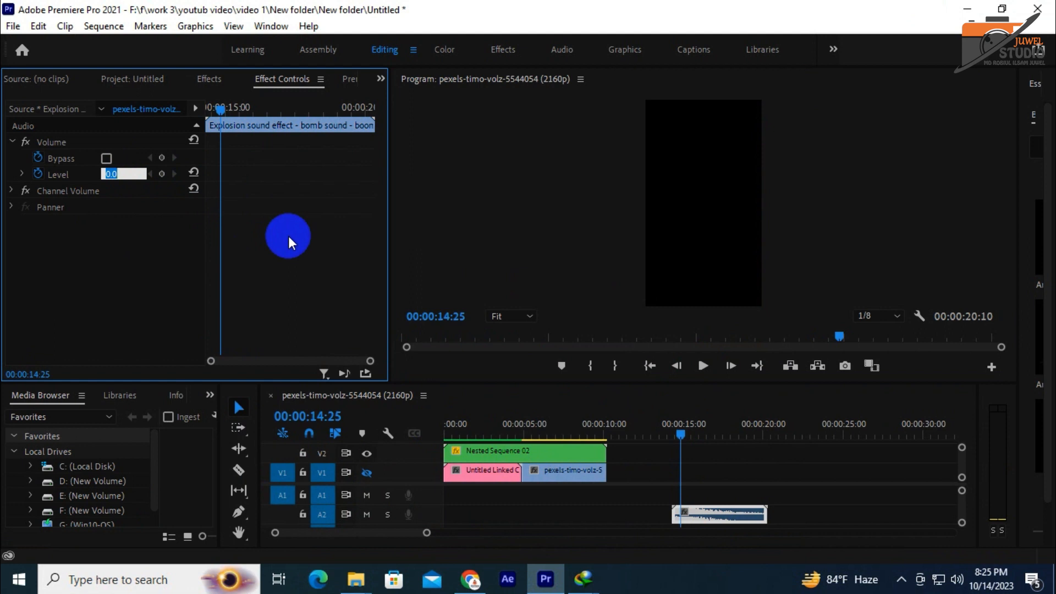
{"action": "type", "text": "-10"}
{"action": "key", "text": "Return"}
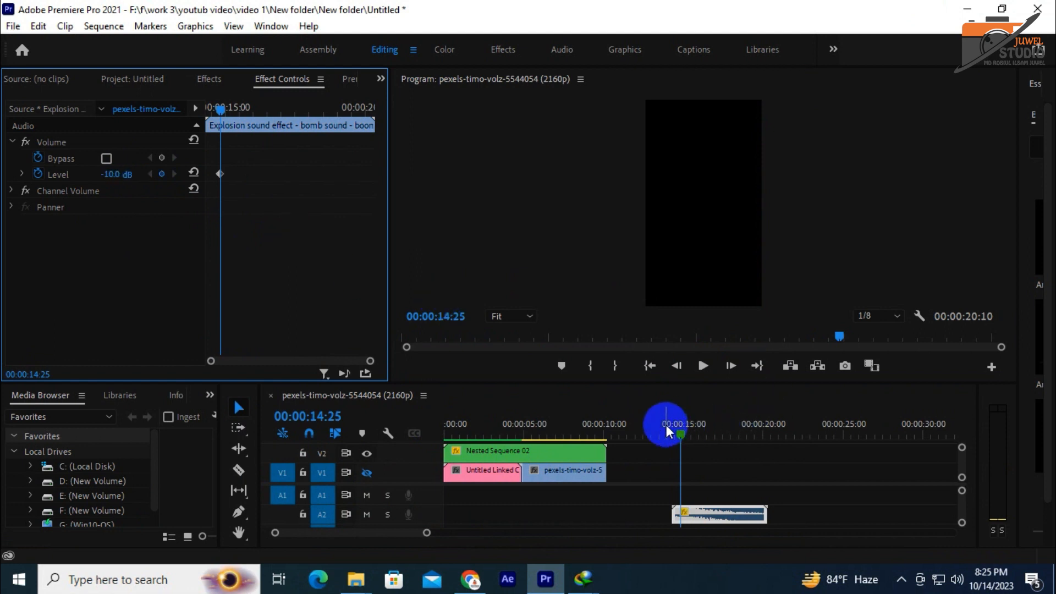
{"action": "left_click", "coordinate": [665, 426]}
{"action": "left_click", "coordinate": [702, 366]}
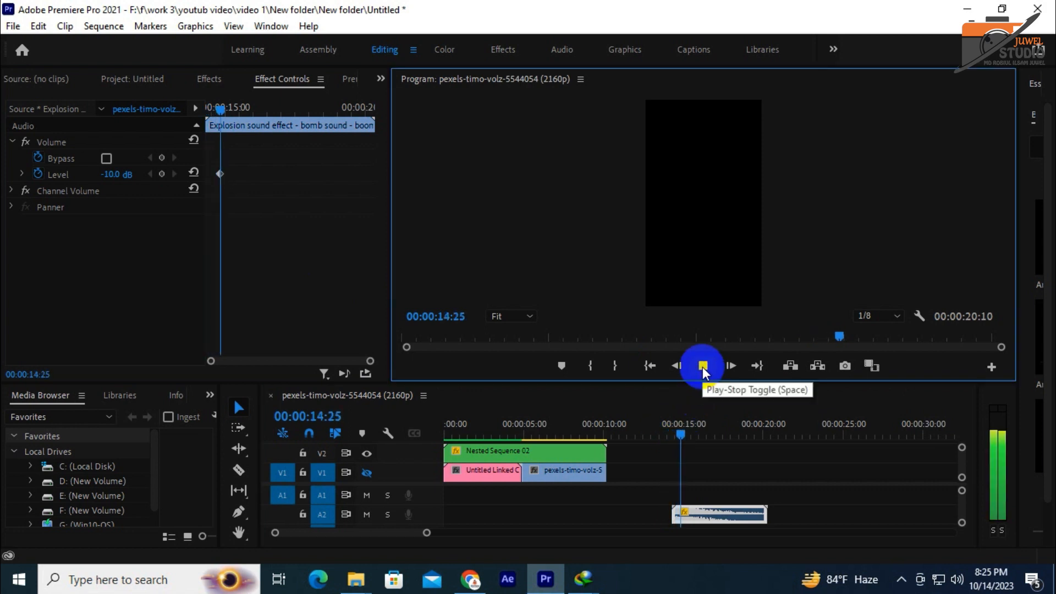
{"action": "left_click", "coordinate": [702, 365]}
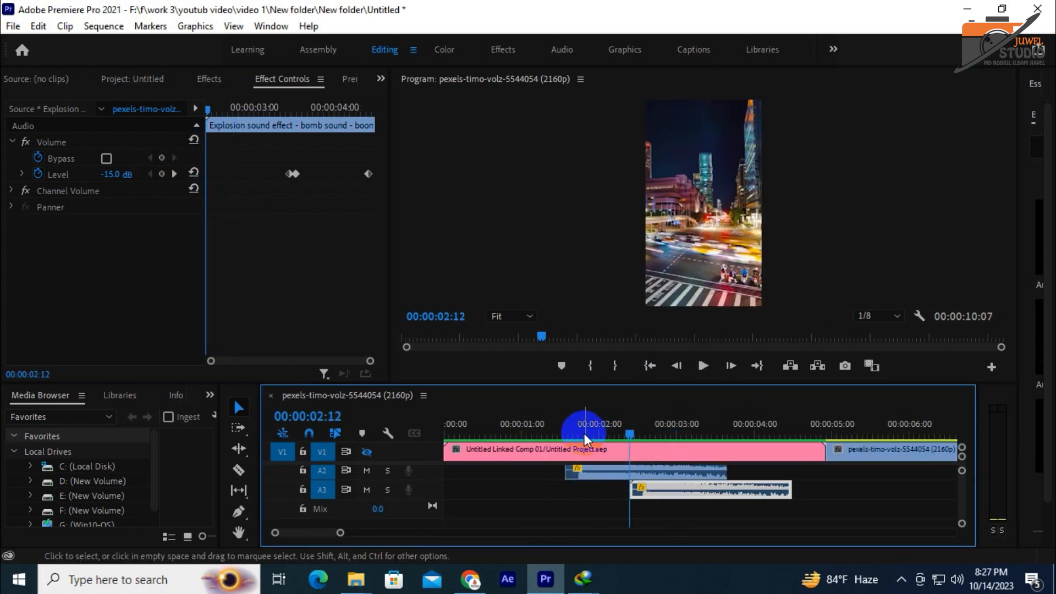
Play the sequence from about 00:00:01:00 to check the explosion sounds against the tower animation
{"action": "left_click", "coordinate": [516, 426]}
{"action": "left_click", "coordinate": [702, 365]}
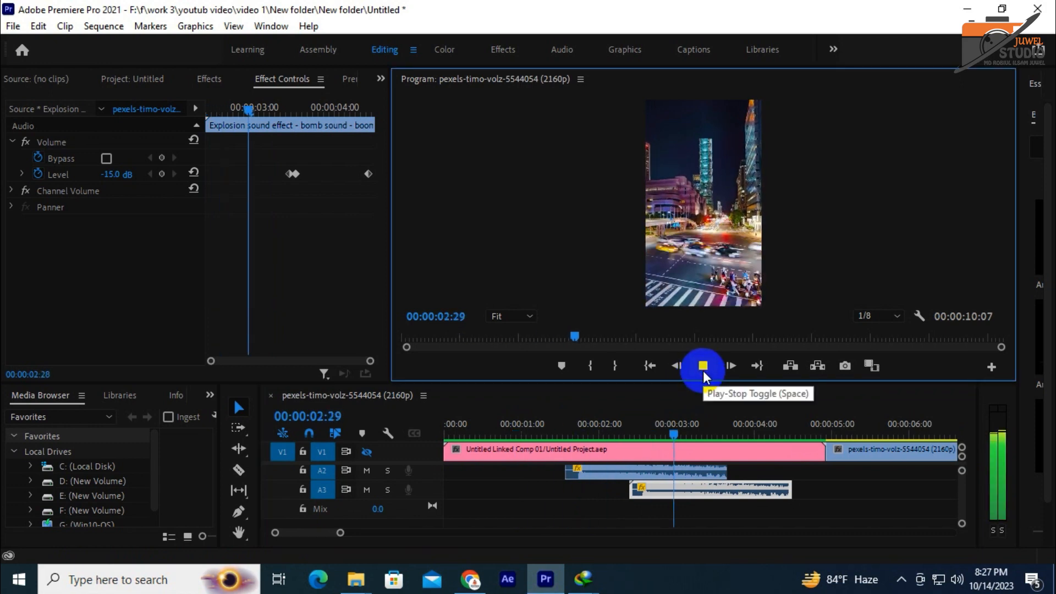
{"action": "left_click", "coordinate": [703, 366]}
Duplicate the explosion sound clip from track A3 onto A4 and shift the copy to start at about 00:00:03:08
{"action": "left_click", "coordinate": [690, 432]}
{"action": "left_click_drag", "start_coordinate": [690, 431], "coordinate": [696, 431]}
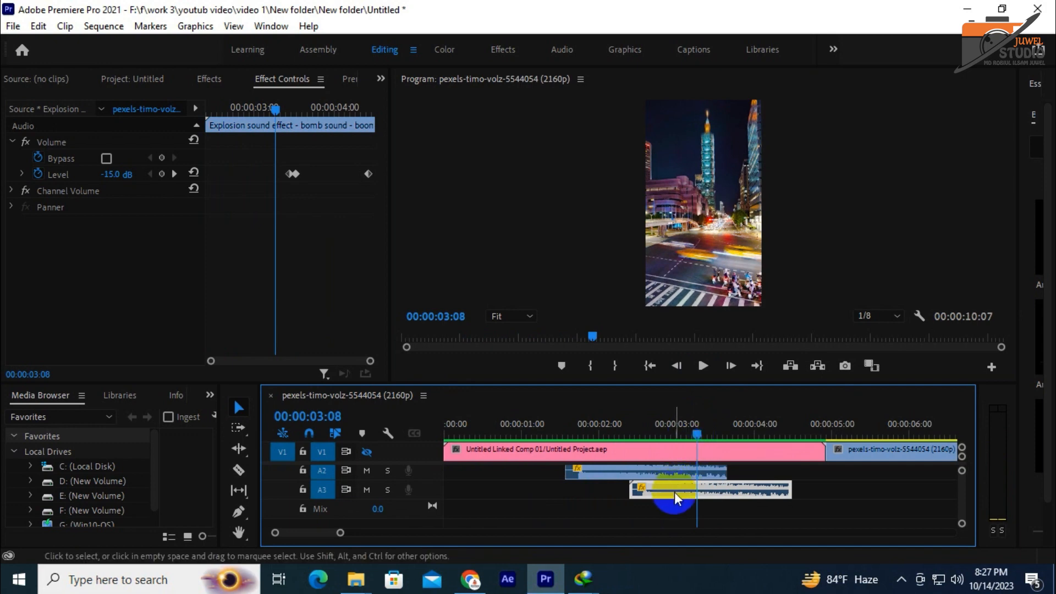
{"action": "left_click_drag", "start_coordinate": [674, 497], "coordinate": [667, 532]}
{"action": "scroll", "coordinate": [677, 492], "scroll_direction": "down", "scroll_amount": 3}
{"action": "scroll", "coordinate": [674, 493], "scroll_direction": "up", "scroll_amount": 3}
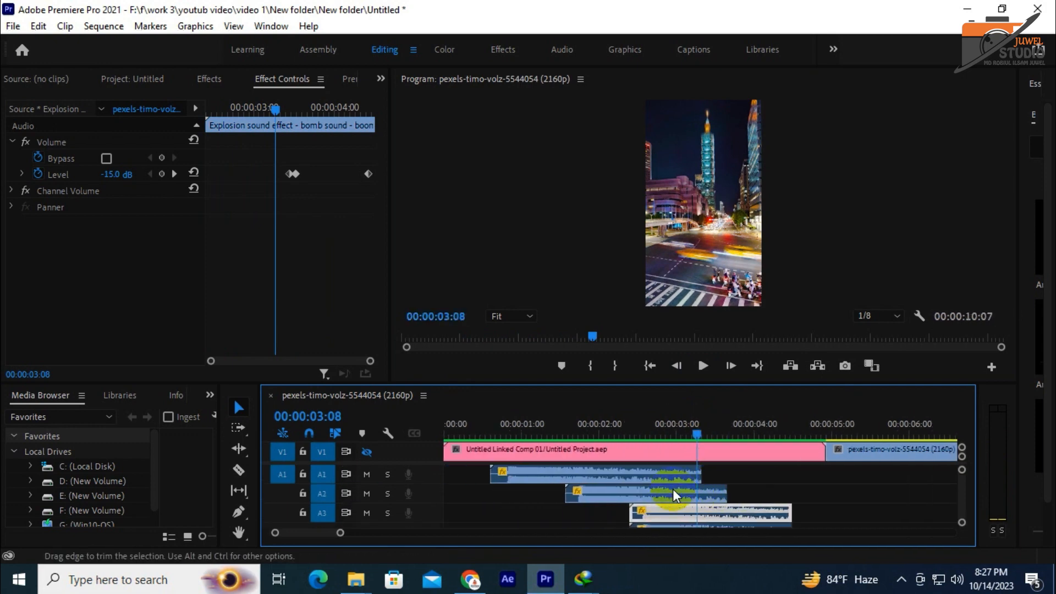
{"action": "scroll", "coordinate": [670, 492], "scroll_direction": "down", "scroll_amount": 3}
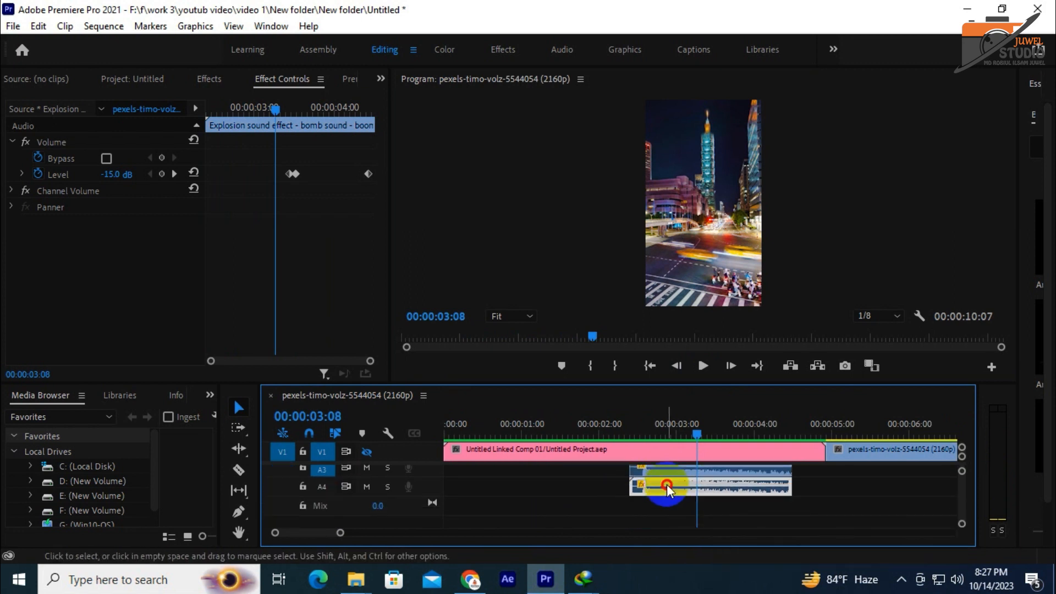
{"action": "left_click_drag", "start_coordinate": [667, 489], "coordinate": [738, 487]}
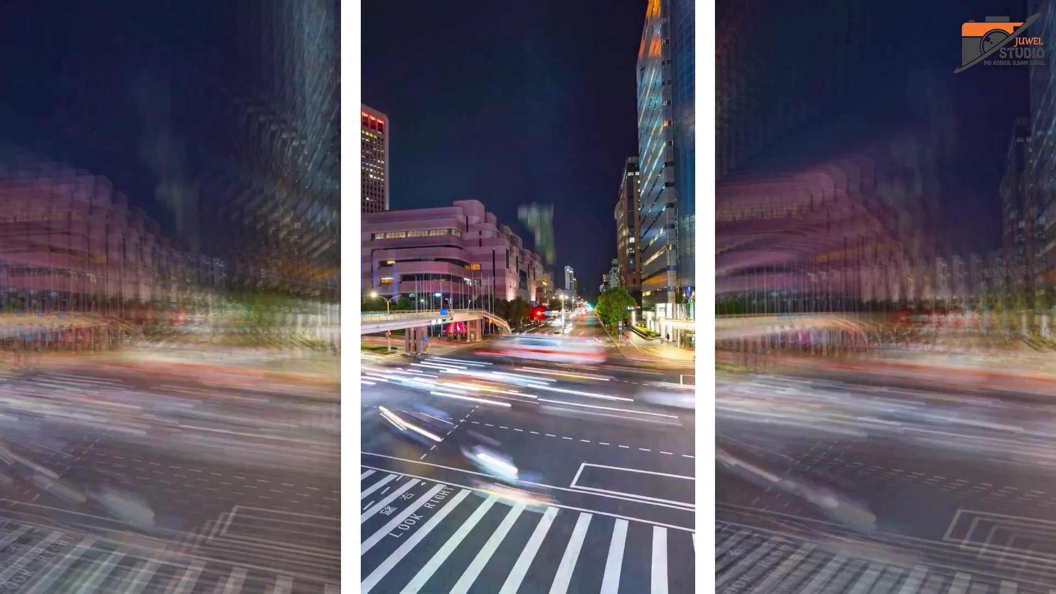